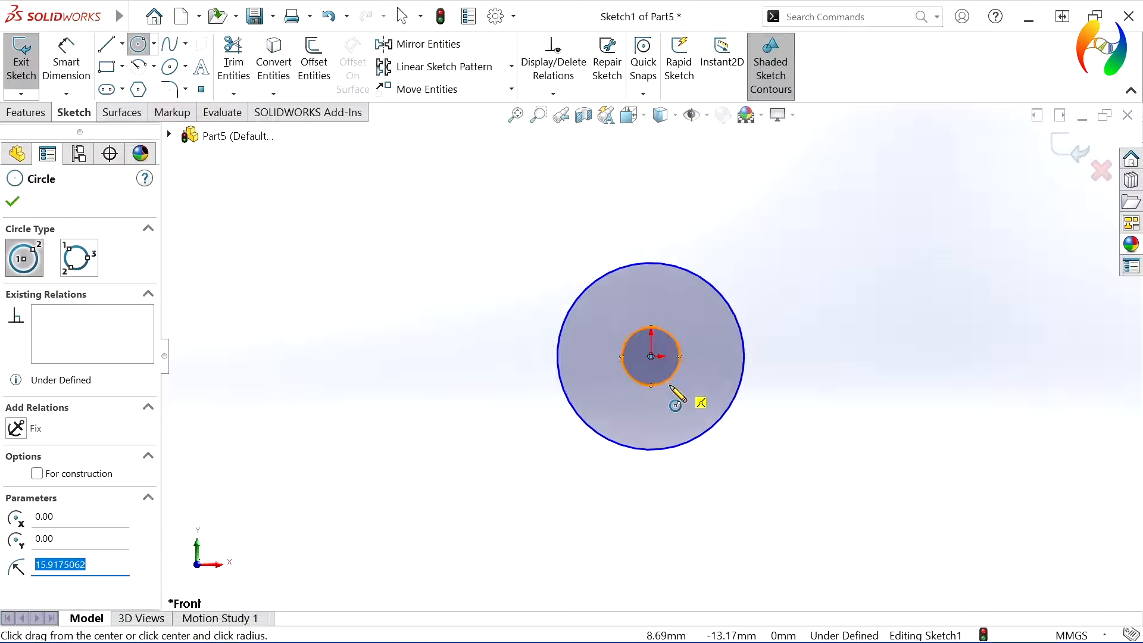
Step: Sketch two concentric circles about 255 mm to the right of the origin on the horizontal axis, the outer one about 38 mm in radius
{"action": "left_click", "coordinate": [1034, 346]}
{"action": "left_click", "coordinate": [1039, 376]}
{"action": "left_click", "coordinate": [1034, 360]}
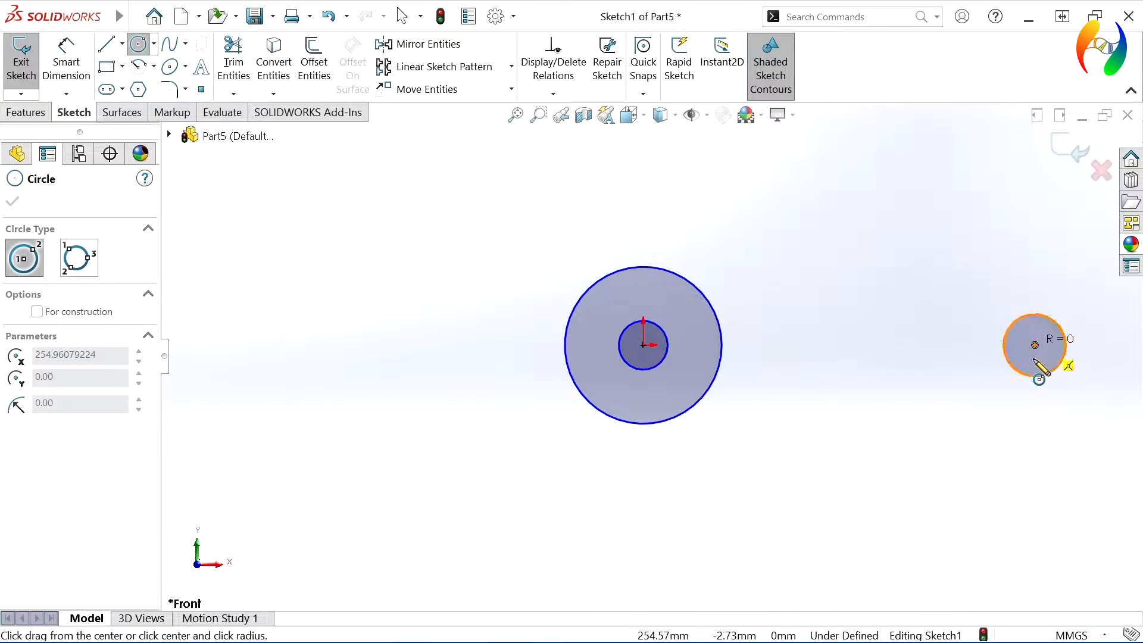
{"action": "left_click", "coordinate": [1039, 404]}
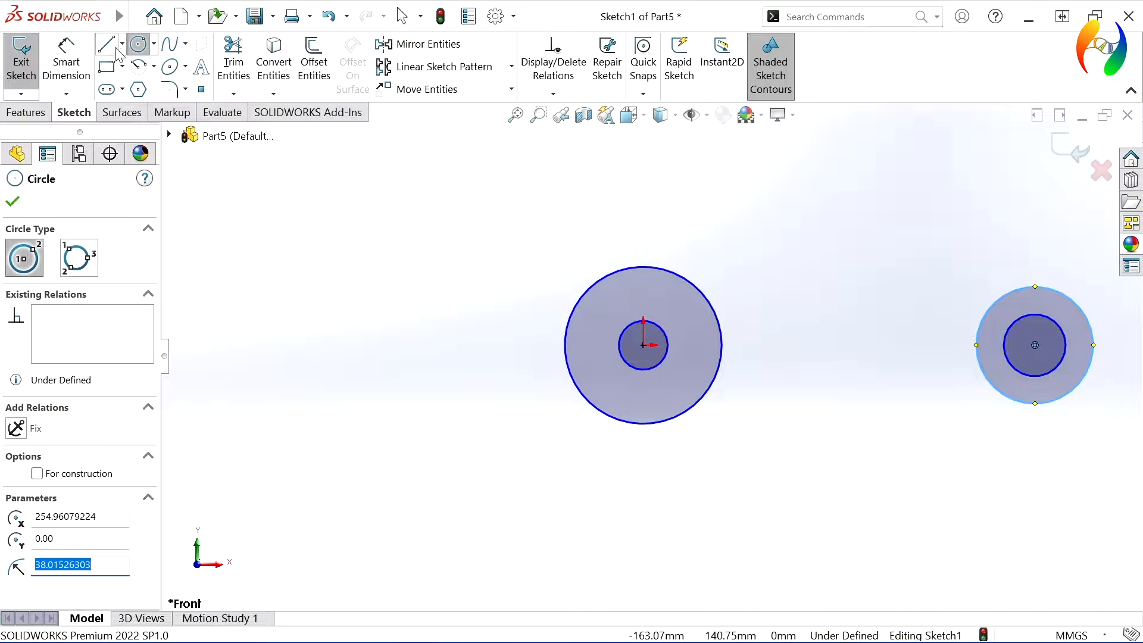
Step: Draw two lines joining the large outer circles, one tangent along their upper sides and one tangent along their lower sides
{"action": "key", "text": "l"}
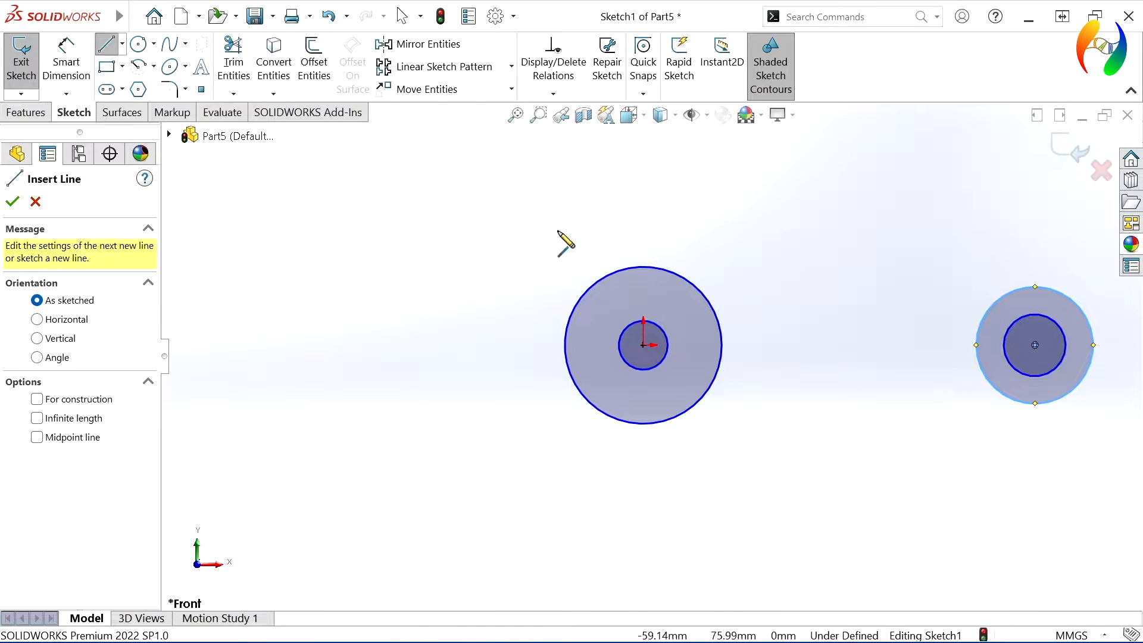
{"action": "left_click", "coordinate": [644, 268]}
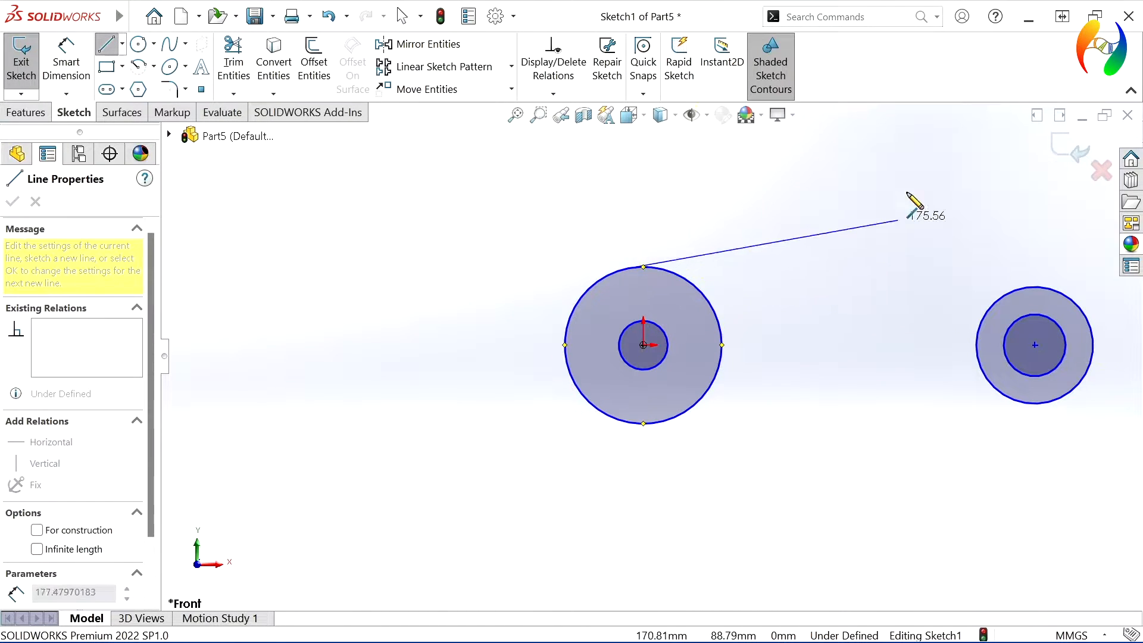
{"action": "left_click", "coordinate": [1037, 287]}
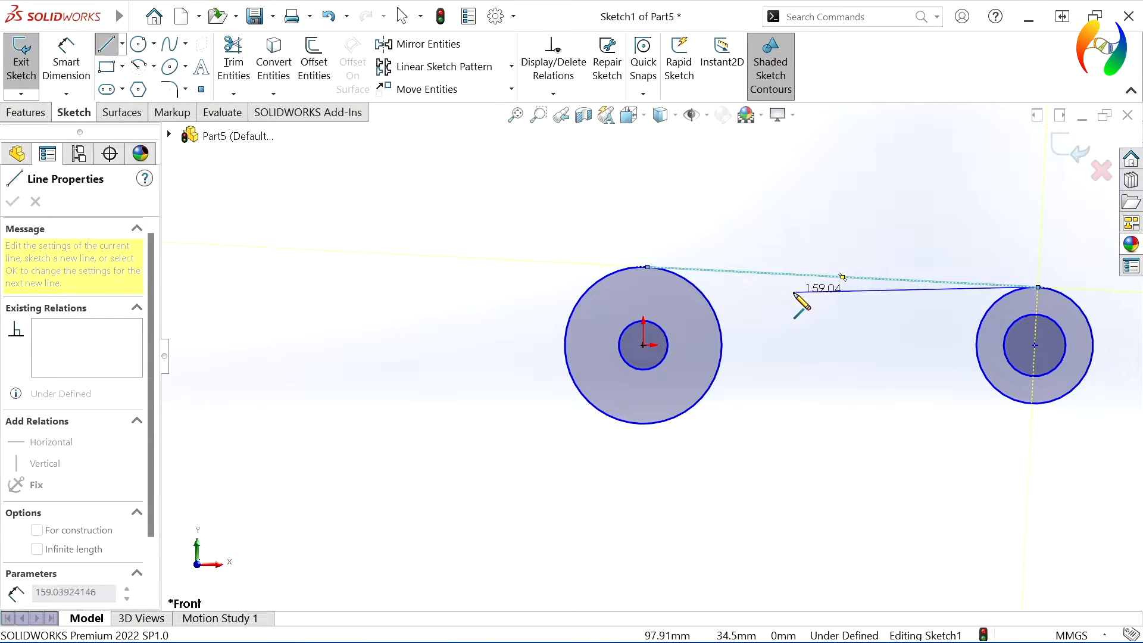
{"action": "key", "text": "Escape"}
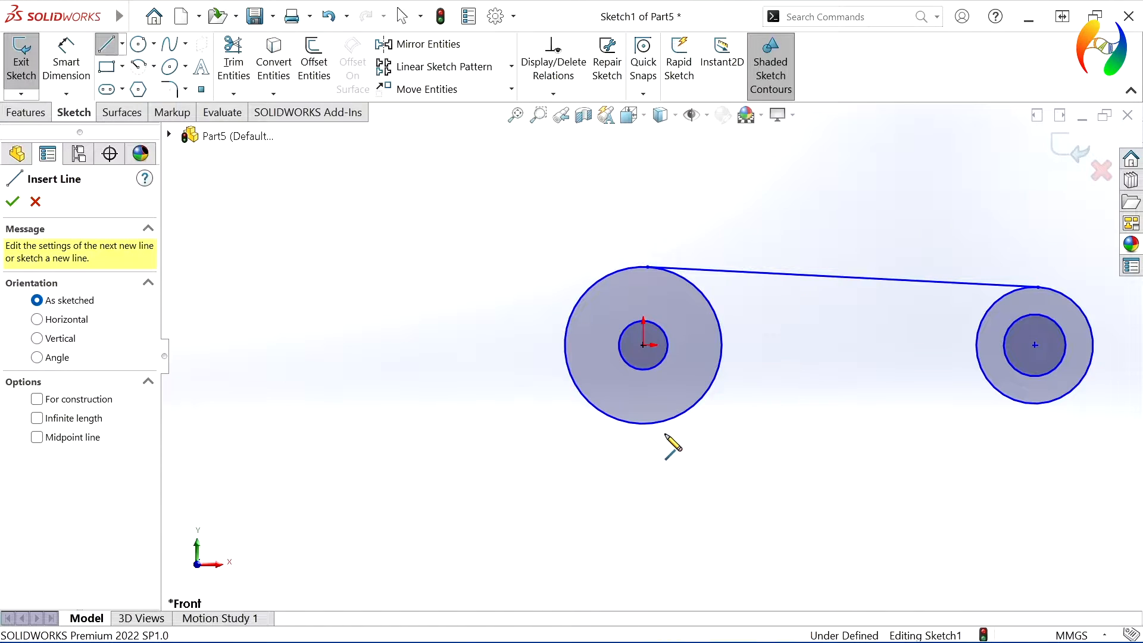
{"action": "left_click", "coordinate": [657, 424]}
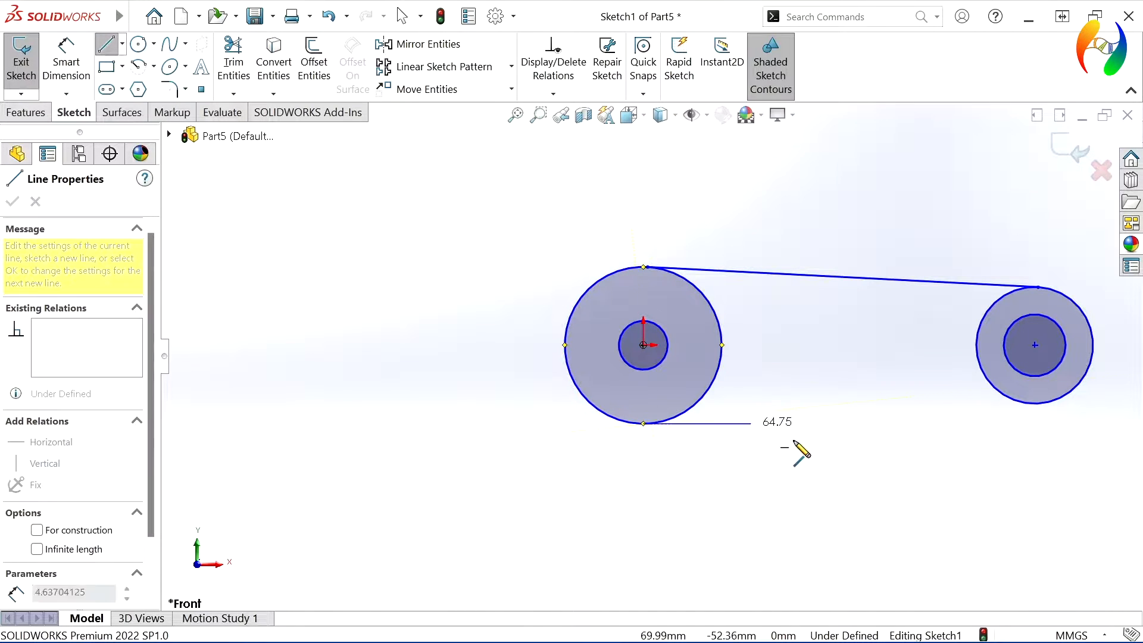
{"action": "left_click", "coordinate": [1012, 403]}
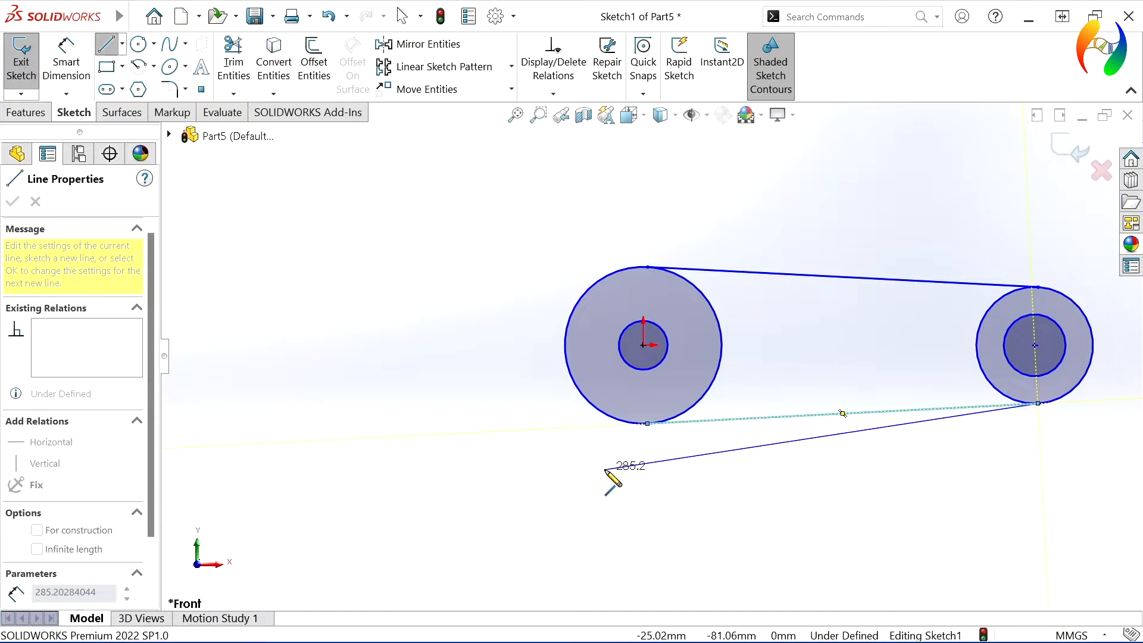
{"action": "key", "text": "Escape"}
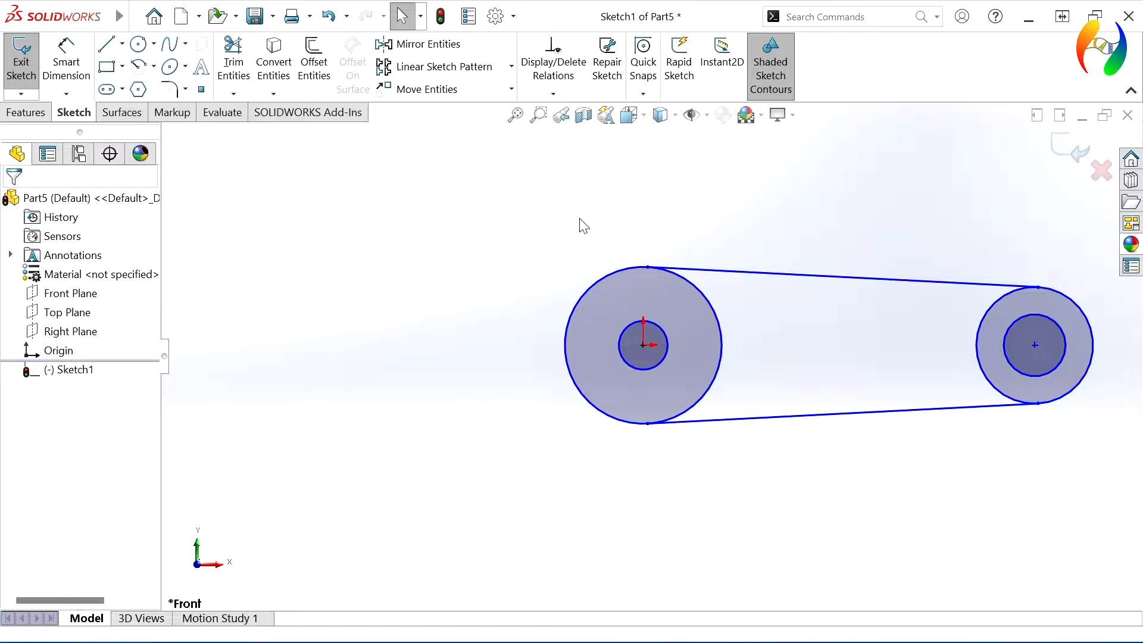
Step: Trim away the inner arcs of both outer circles, leaving a single closed lever outline
{"action": "left_click", "coordinate": [232, 67]}
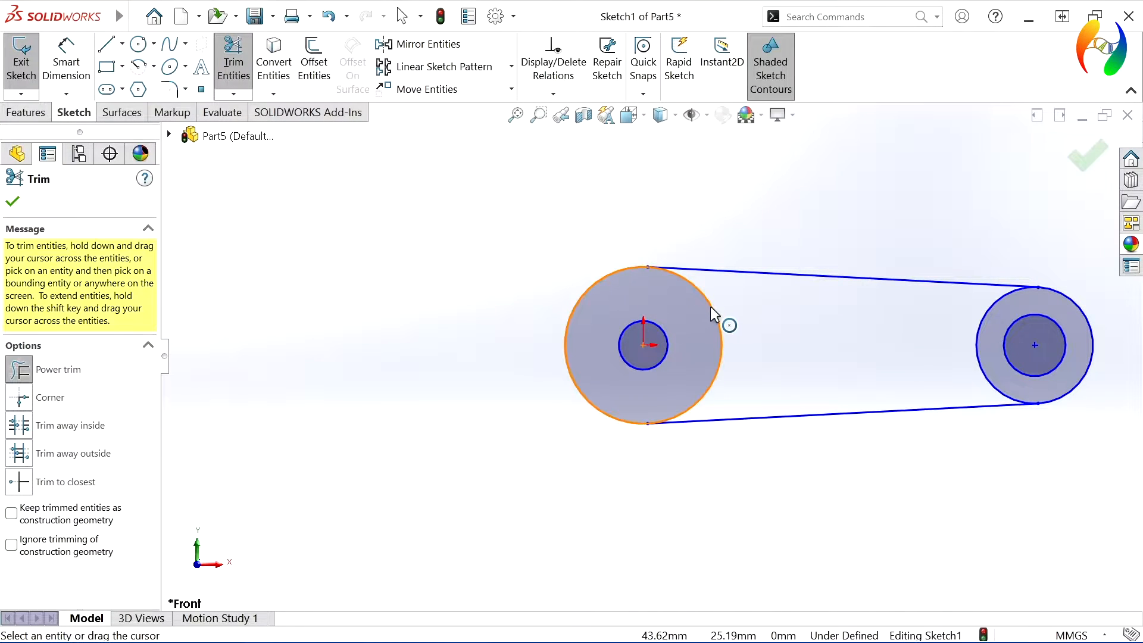
{"action": "left_click_drag", "start_coordinate": [786, 329], "coordinate": [713, 339]}
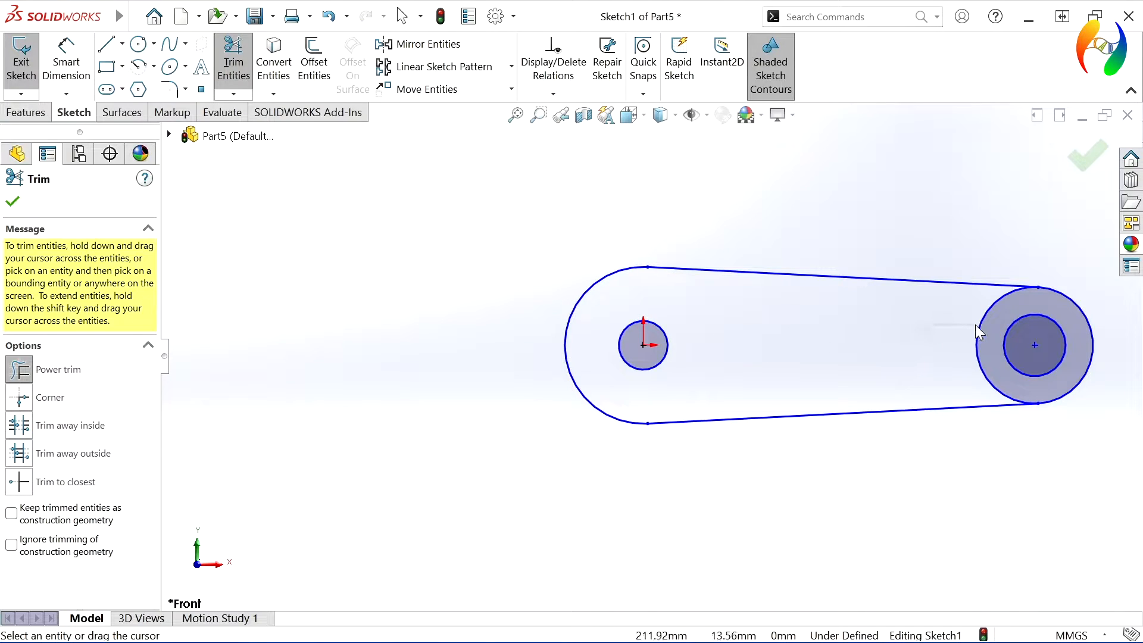
{"action": "left_click_drag", "start_coordinate": [979, 332], "coordinate": [984, 326]}
Step: Dimension the large end arc around the origin with a radius of 30 mm
{"action": "left_click", "coordinate": [67, 76]}
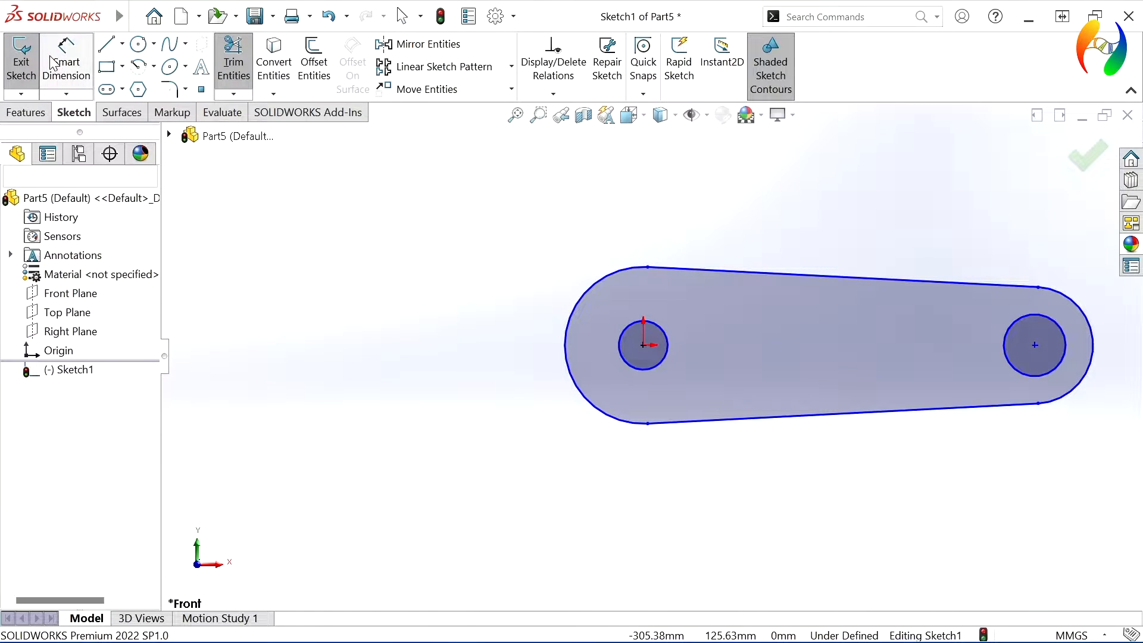
{"action": "left_click", "coordinate": [565, 337]}
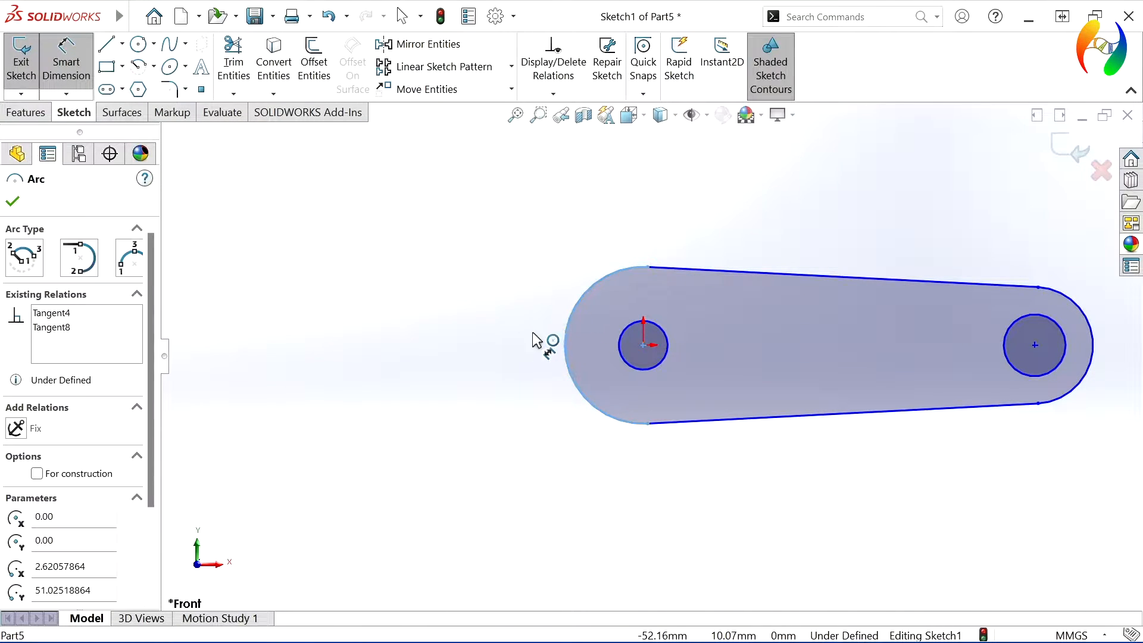
{"action": "left_click", "coordinate": [466, 342]}
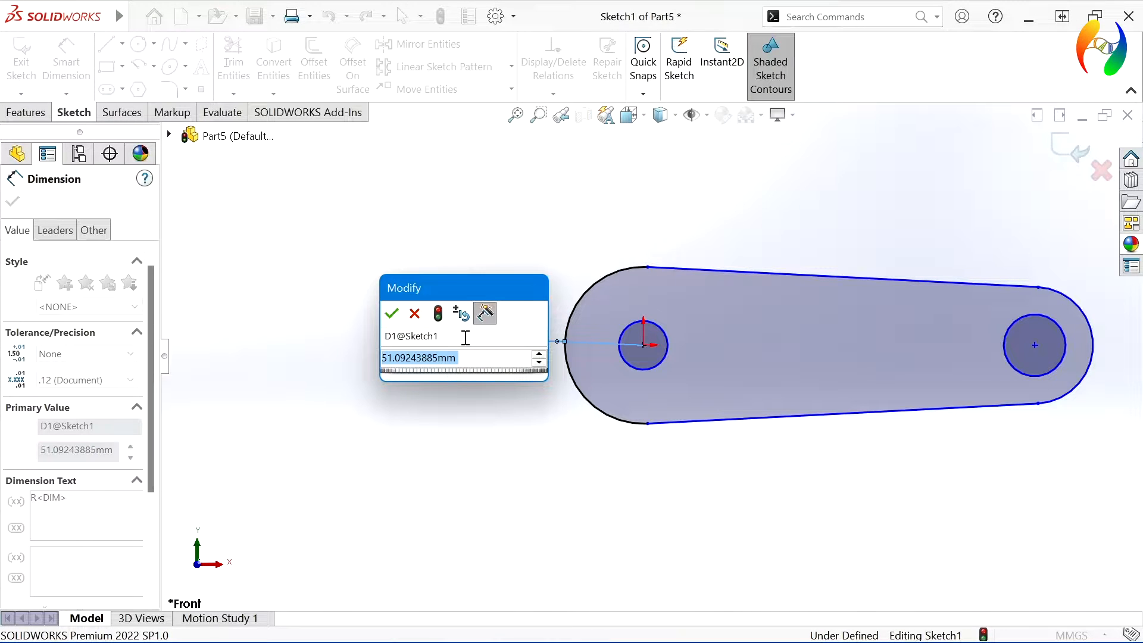
{"action": "type", "text": "30"}
{"action": "key", "text": "Return"}
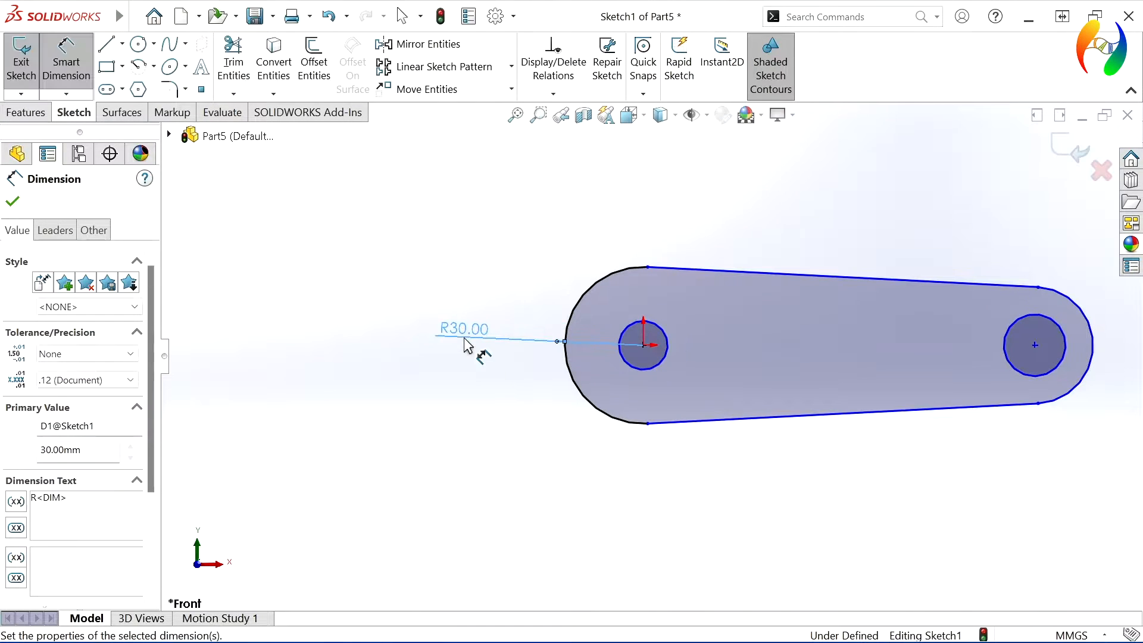
{"action": "left_click", "coordinate": [500, 439]}
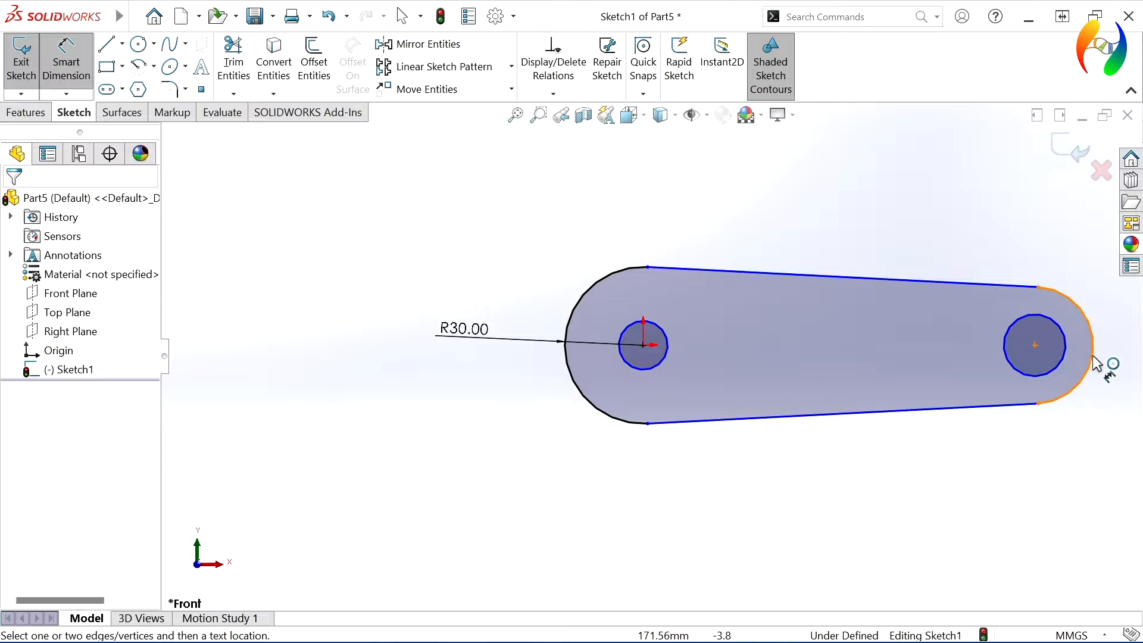
Step: Dimension the small end with a 15 mm hole diameter and a 15 mm outer arc radius
{"action": "left_click", "coordinate": [1069, 356]}
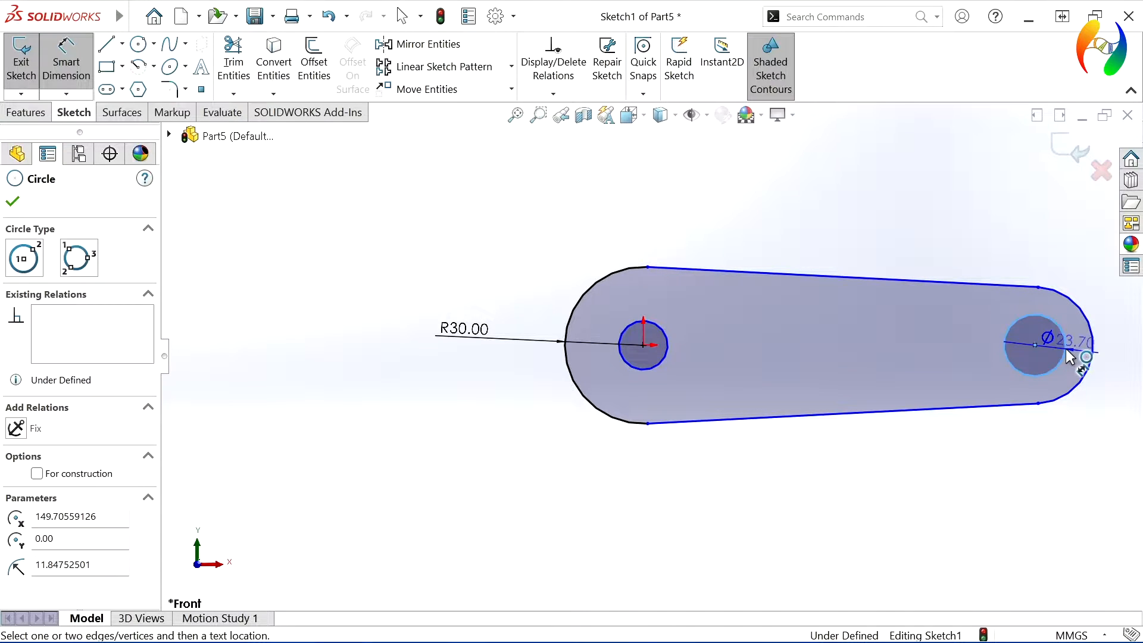
{"action": "left_click", "coordinate": [1031, 229]}
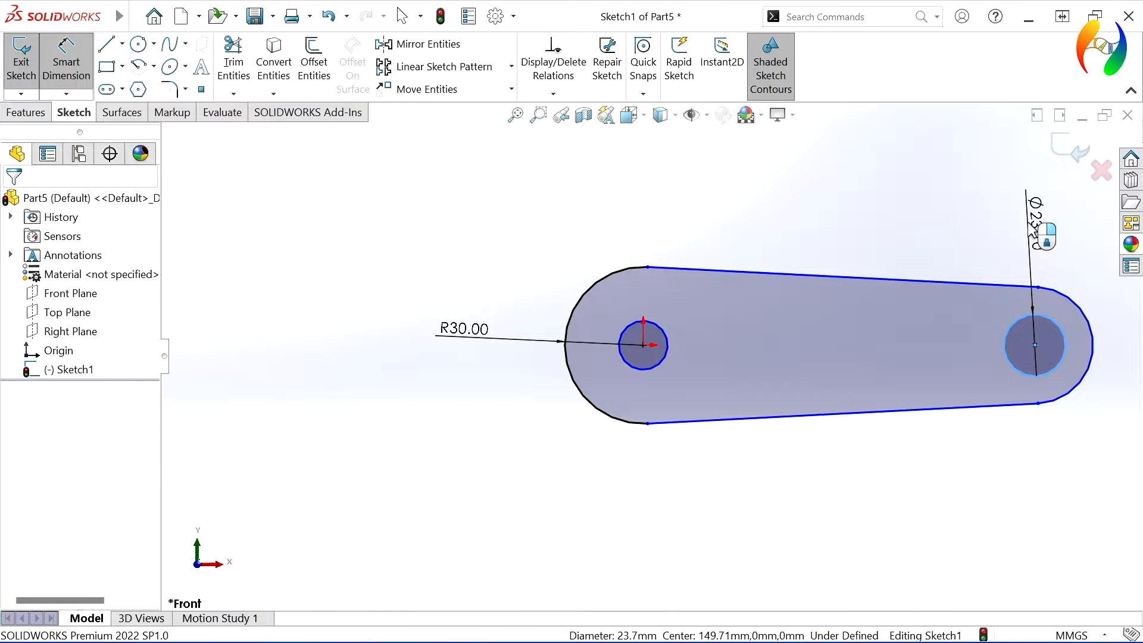
{"action": "type", "text": "15"}
{"action": "key", "text": "Return"}
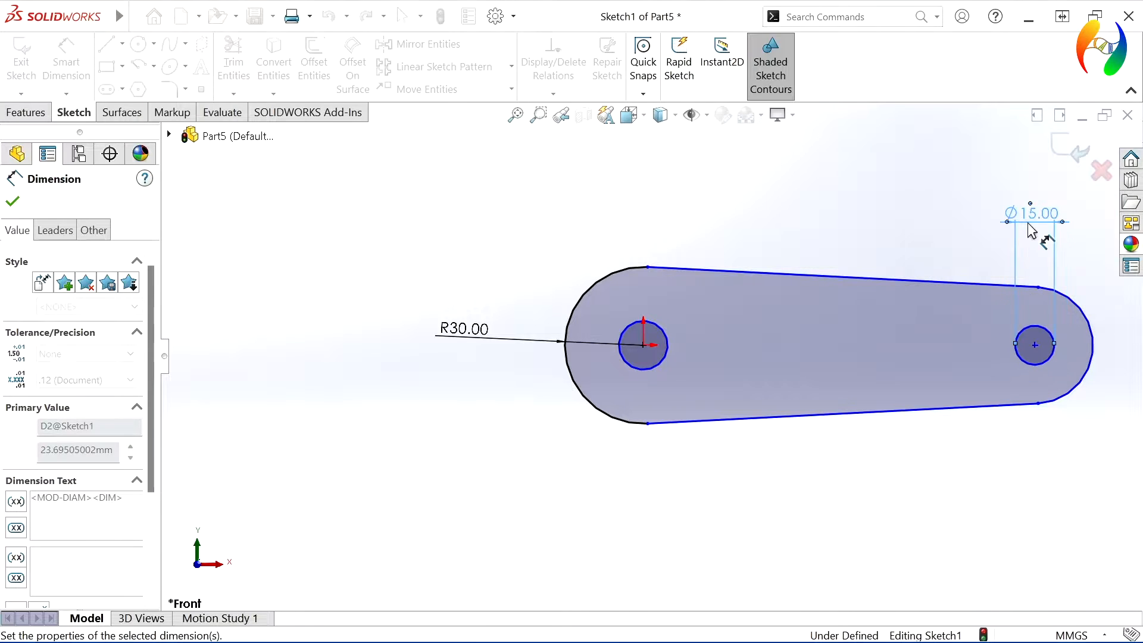
{"action": "left_click", "coordinate": [1094, 347]}
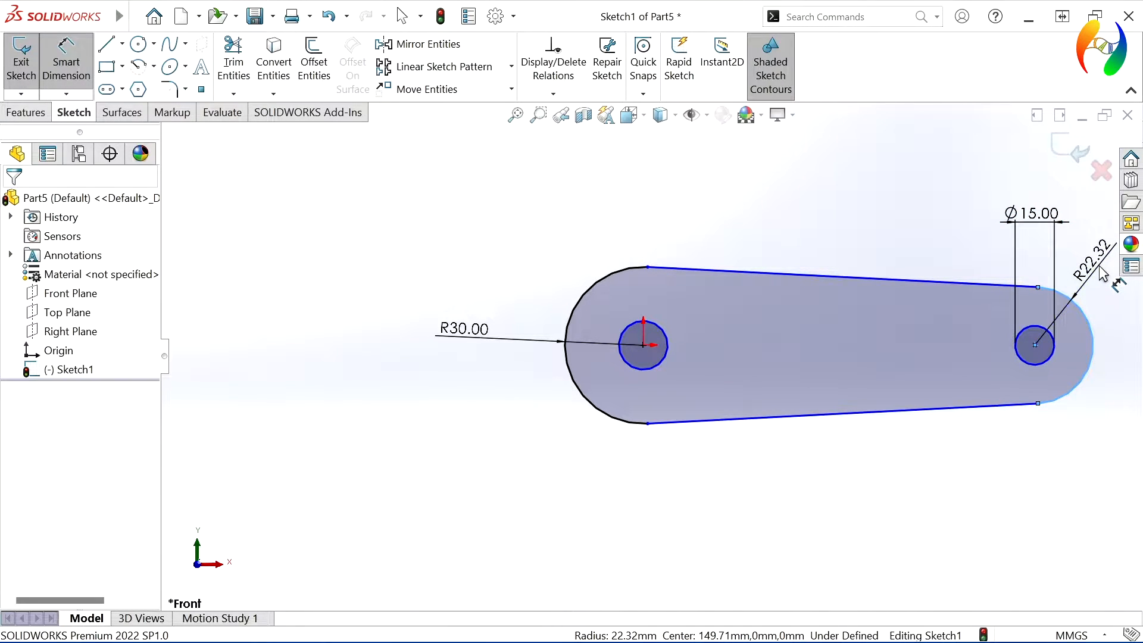
{"action": "left_click", "coordinate": [1103, 266]}
{"action": "type", "text": "15"}
{"action": "key", "text": "Return"}
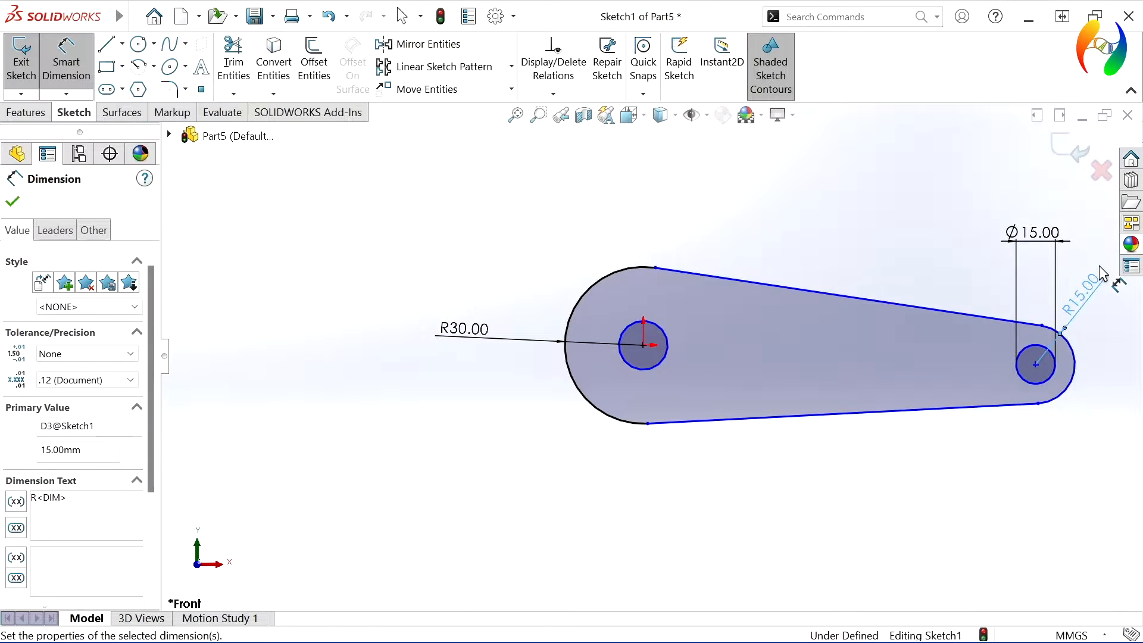
Step: Dimension the hole at the origin with a diameter of 25 mm
{"action": "left_click", "coordinate": [625, 328]}
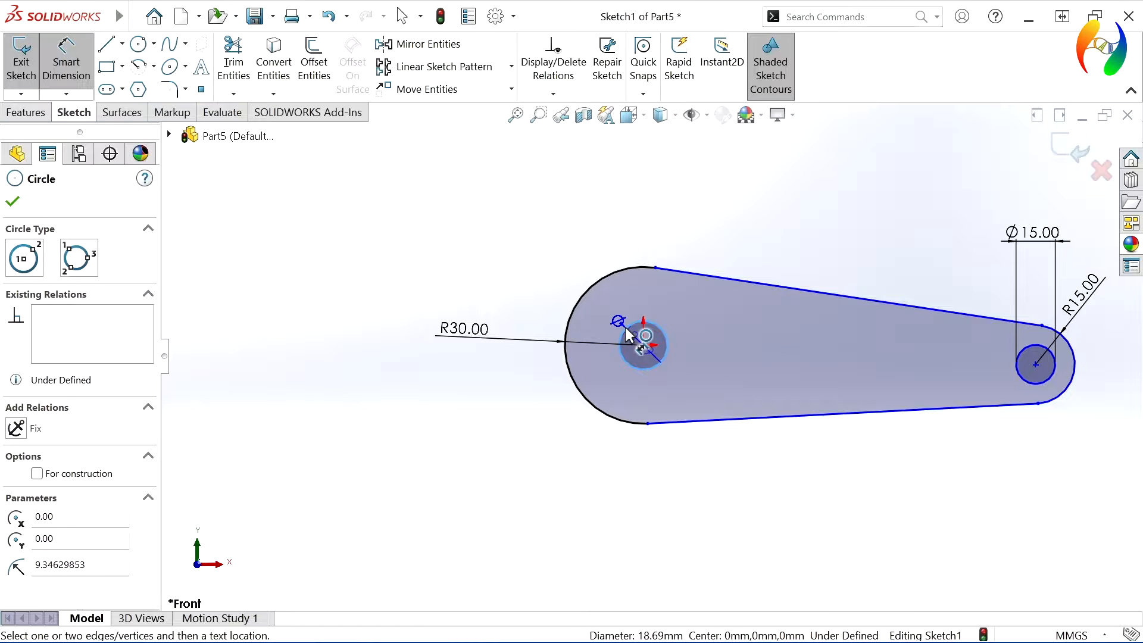
{"action": "left_click", "coordinate": [625, 333]}
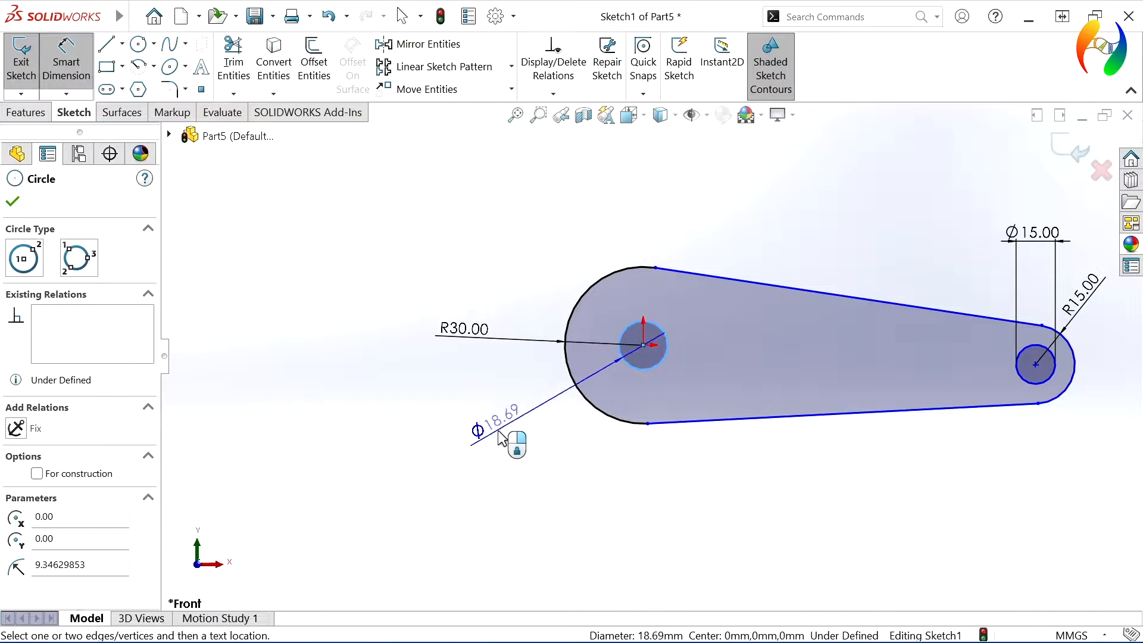
{"action": "left_click", "coordinate": [494, 441]}
{"action": "type", "text": "25"}
{"action": "key", "text": "Return"}
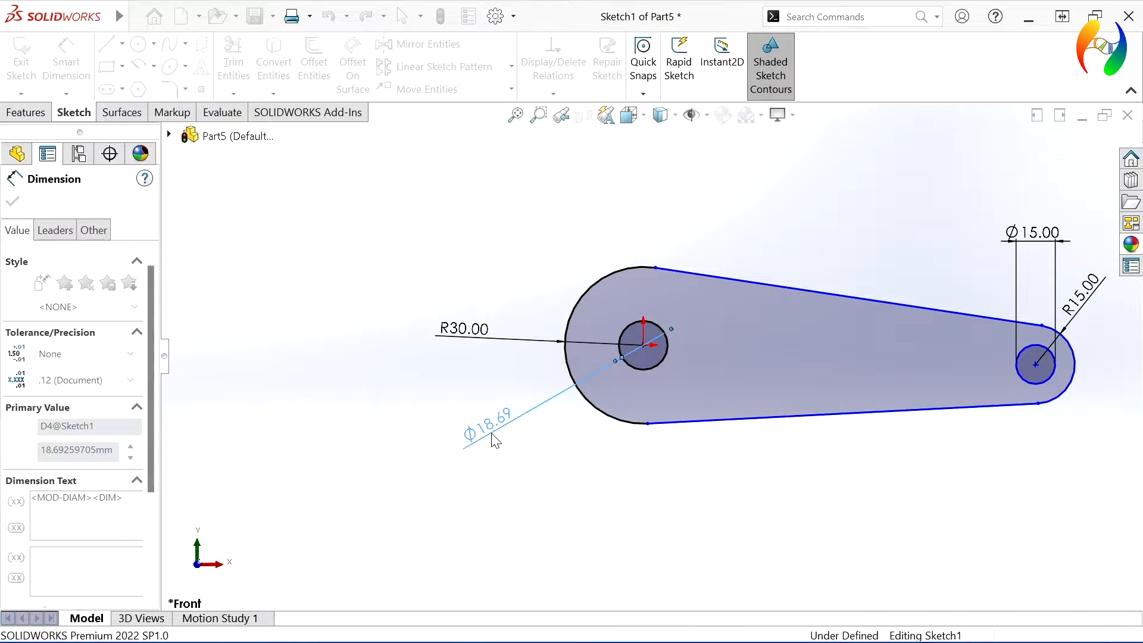
{"action": "left_click", "coordinate": [669, 451]}
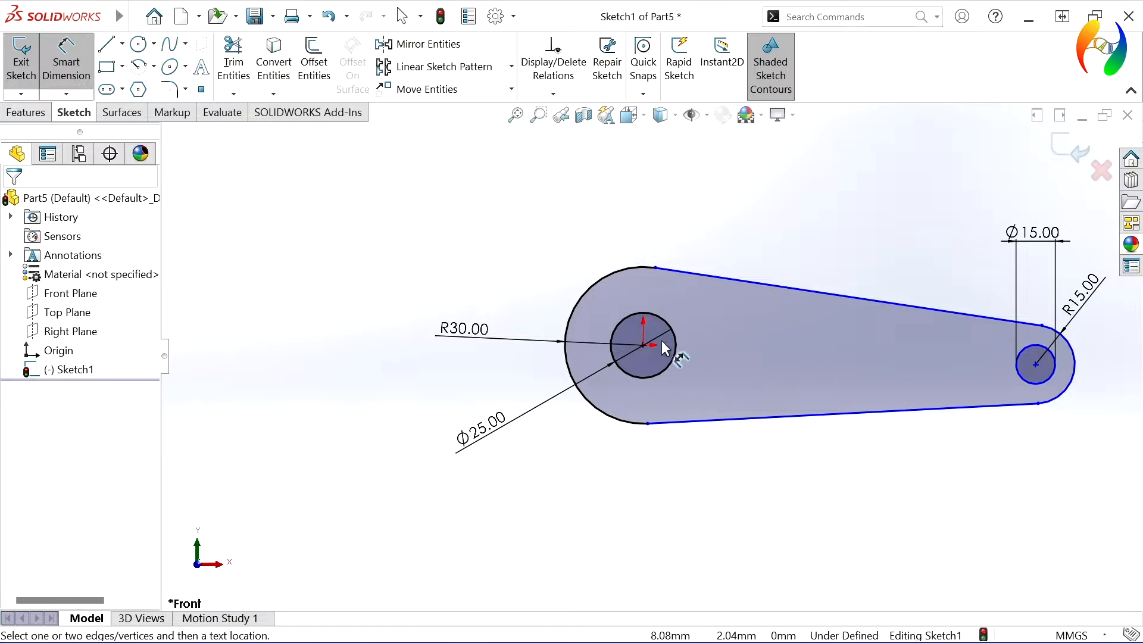
Step: Dimension the horizontal distance between the two hole centres as 150 mm
{"action": "left_click", "coordinate": [645, 349]}
{"action": "left_click", "coordinate": [1035, 364]}
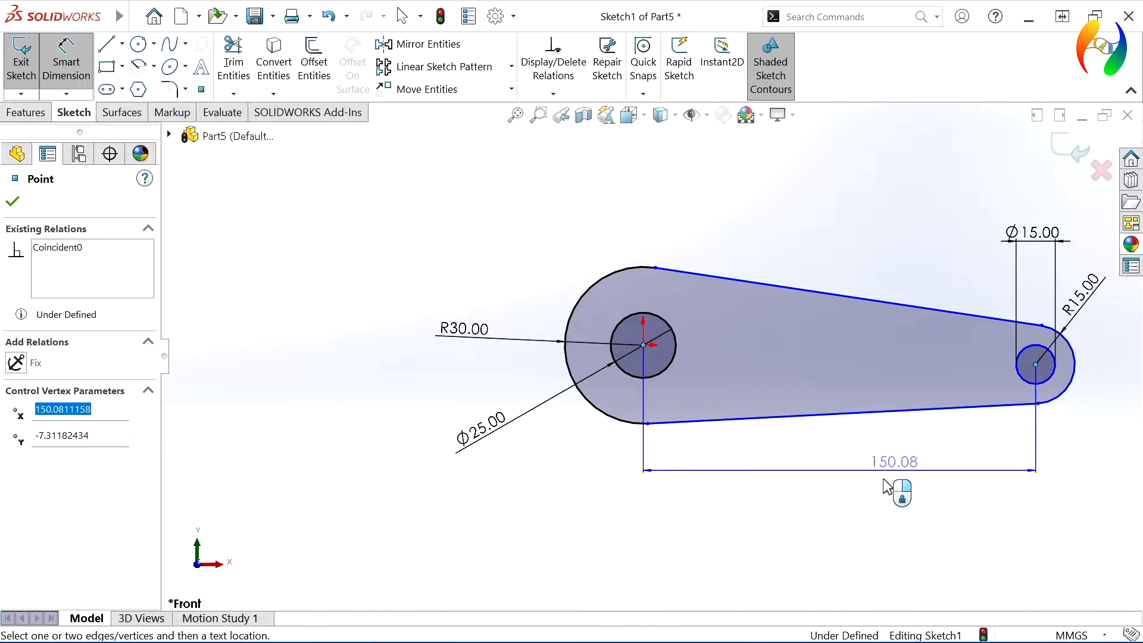
{"action": "left_click", "coordinate": [892, 499]}
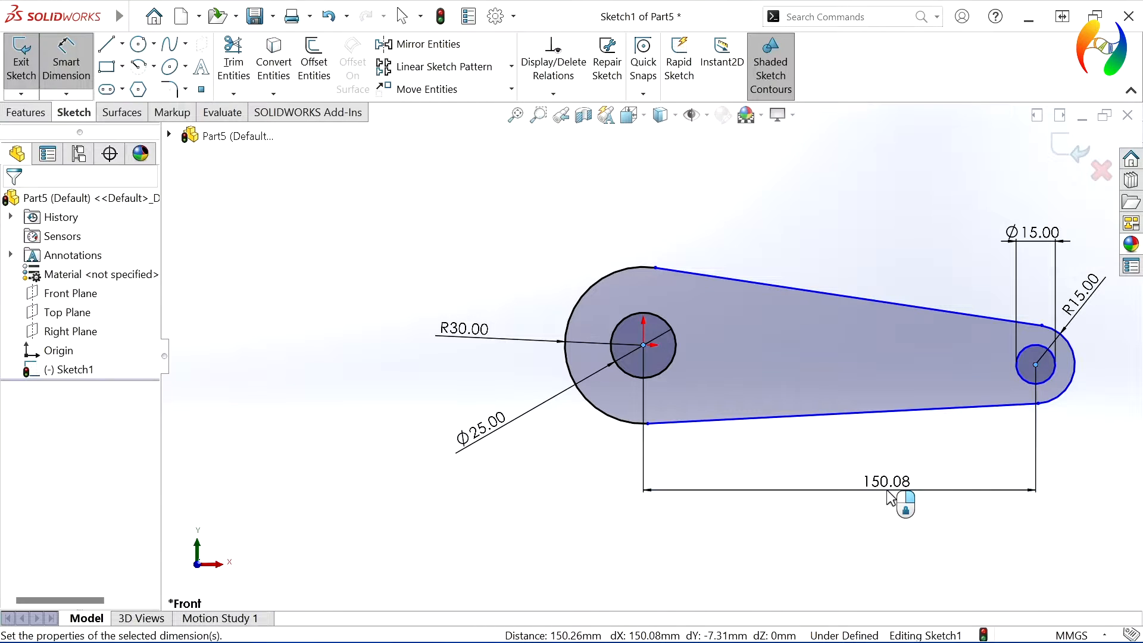
{"action": "type", "text": "150"}
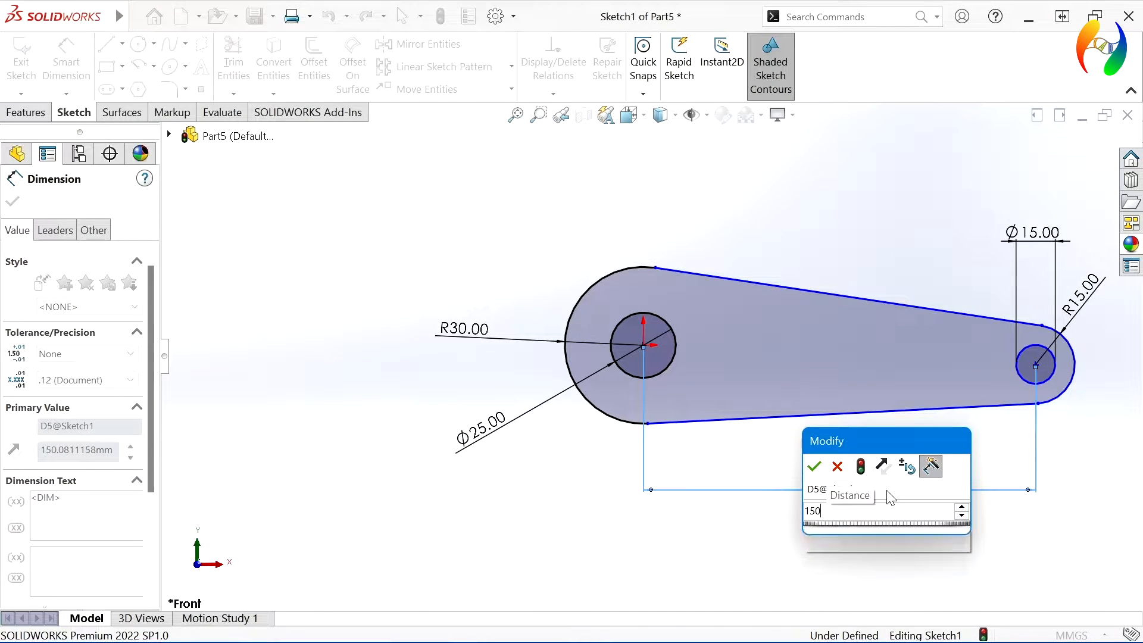
{"action": "key", "text": "Return"}
{"action": "left_click", "coordinate": [930, 525]}
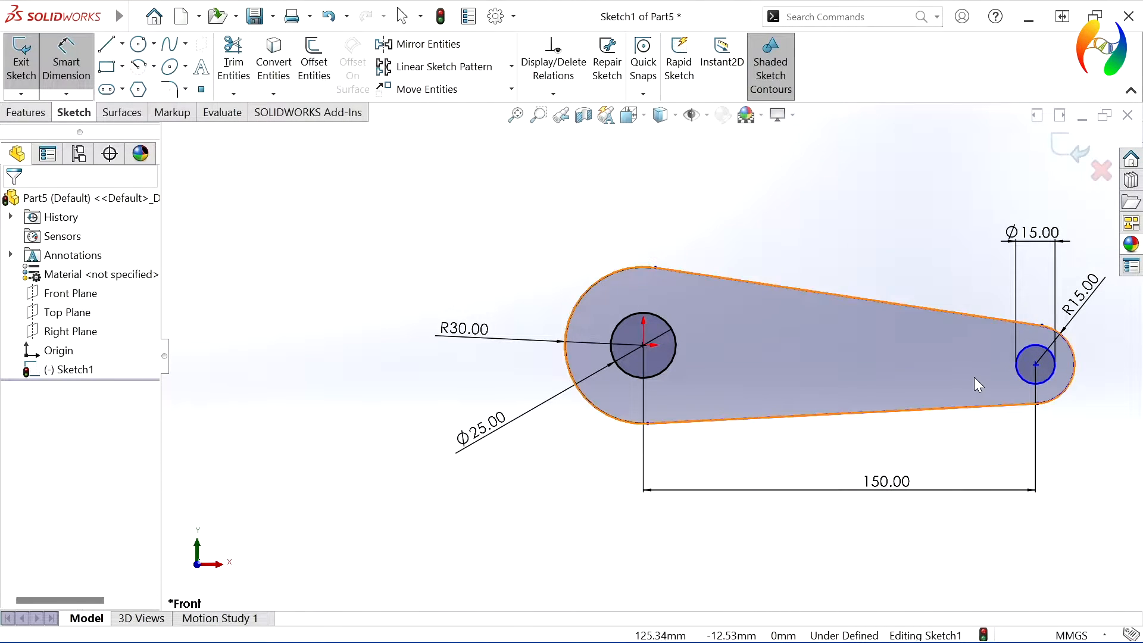
{"action": "key", "text": "Escape"}
Step: Add a horizontal relation between the small hole's centre and the origin
{"action": "left_click", "coordinate": [1035, 365]}
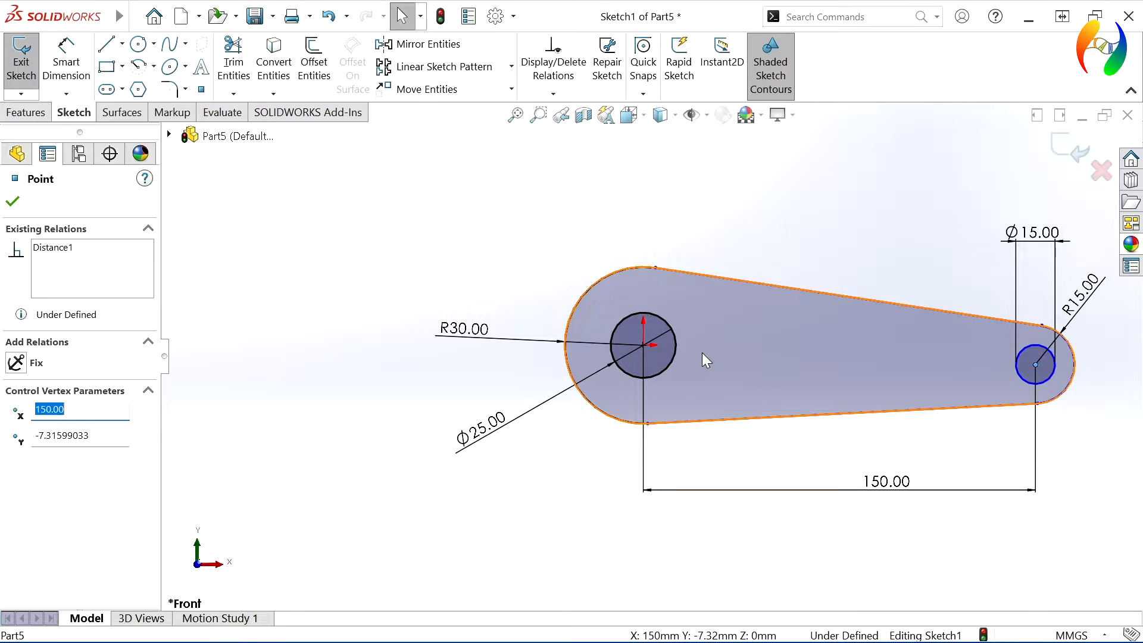
{"action": "left_click", "coordinate": [643, 345], "text": "ctrl"}
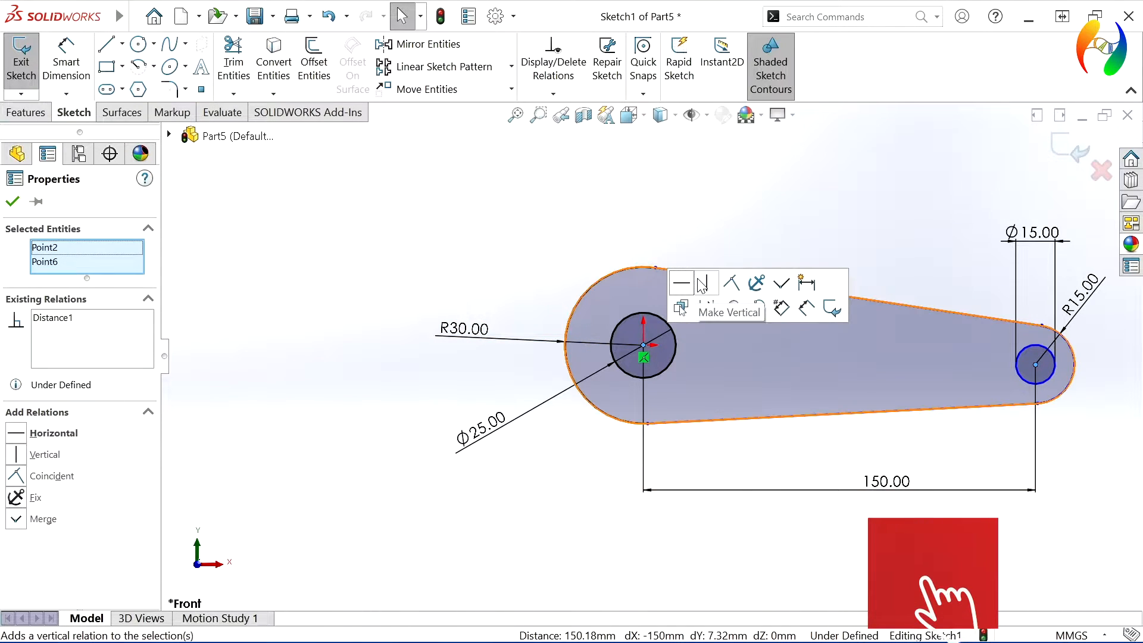
{"action": "left_click", "coordinate": [695, 281]}
{"action": "left_click", "coordinate": [781, 191]}
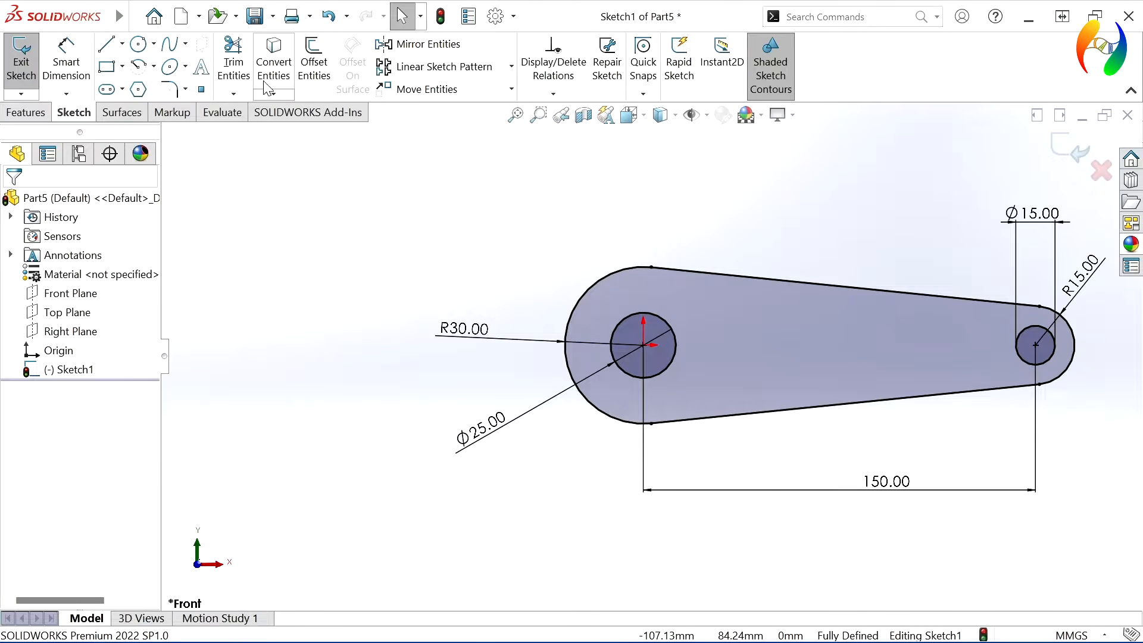
Step: Sketch a corner rectangle for the keyway, starting on the 25 mm hole's edge and extending toward the small end
{"action": "left_click", "coordinate": [108, 68]}
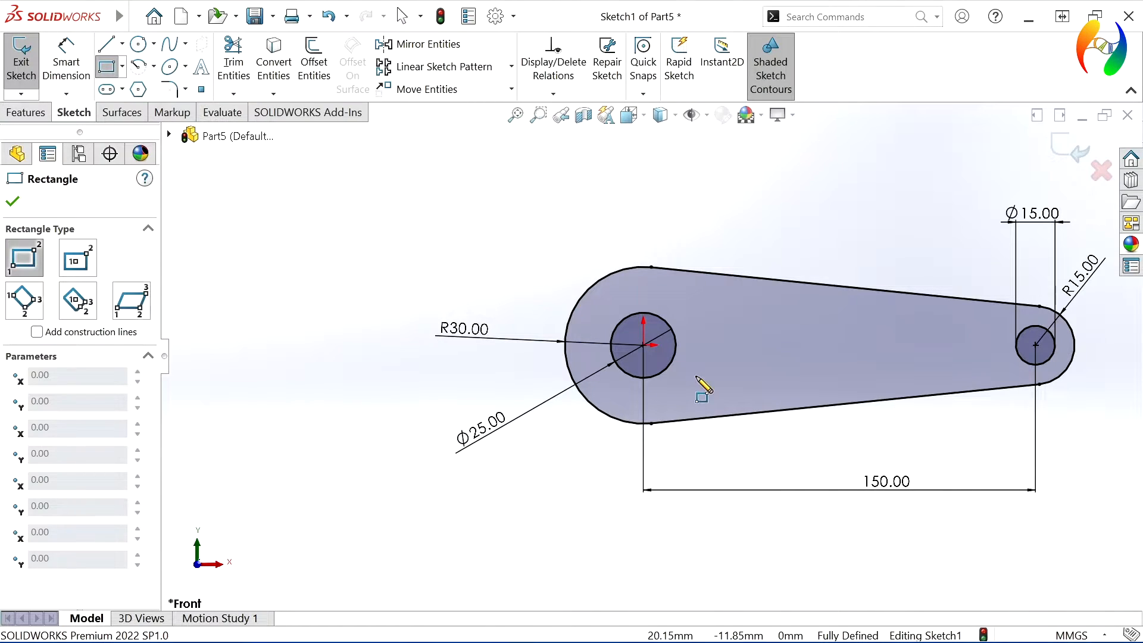
{"action": "scroll", "coordinate": [700, 343], "scroll_direction": "down", "scroll_amount": 3}
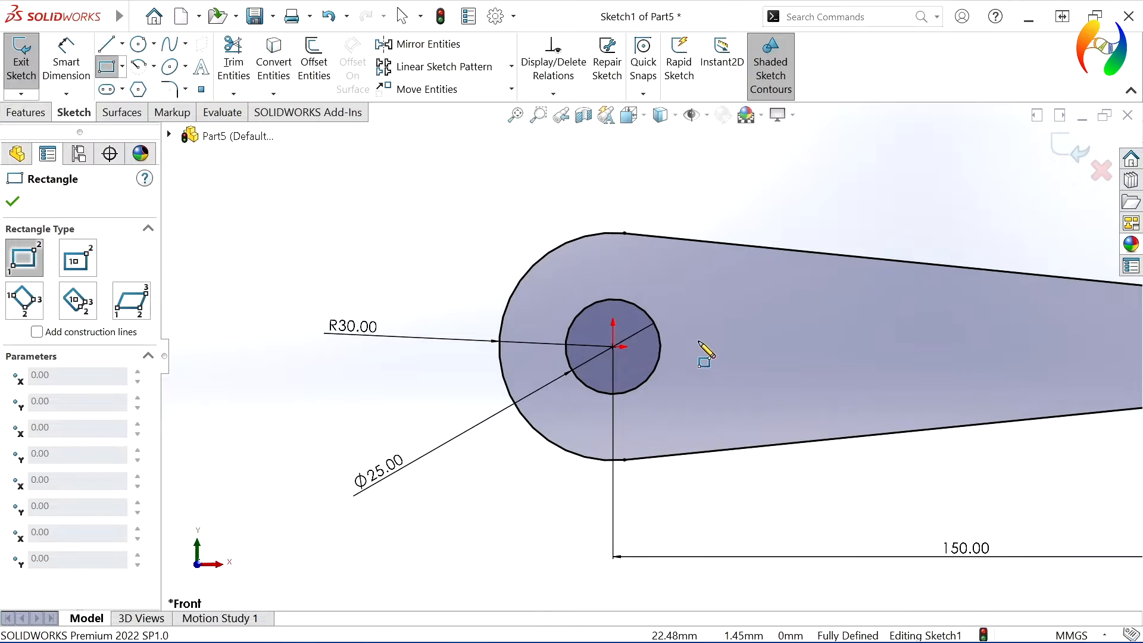
{"action": "left_click", "coordinate": [656, 328]}
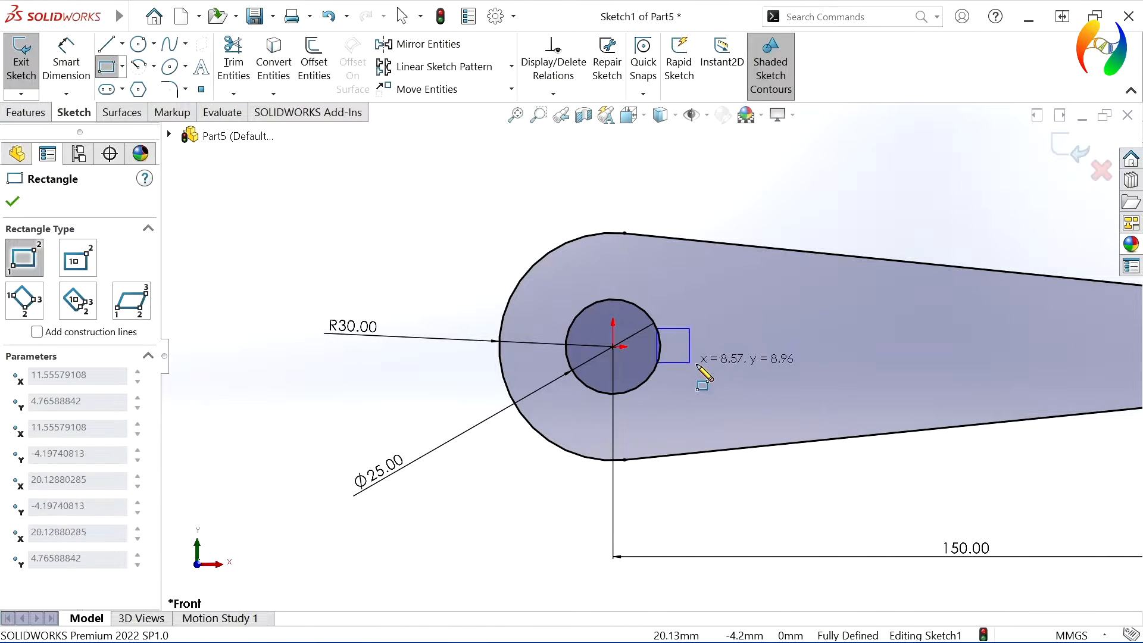
{"action": "left_click", "coordinate": [801, 392]}
{"action": "key", "text": "Escape"}
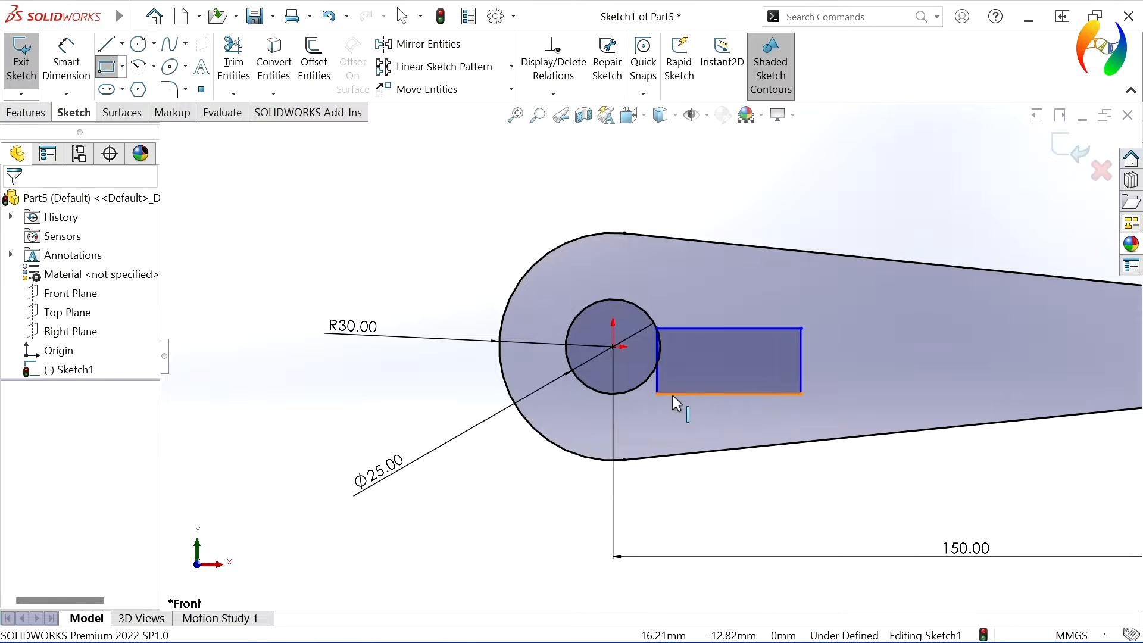
Step: Make the keyway rectangle's lower corner nearest the origin coincident with the 25 mm hole's circle
{"action": "left_click", "coordinate": [656, 394]}
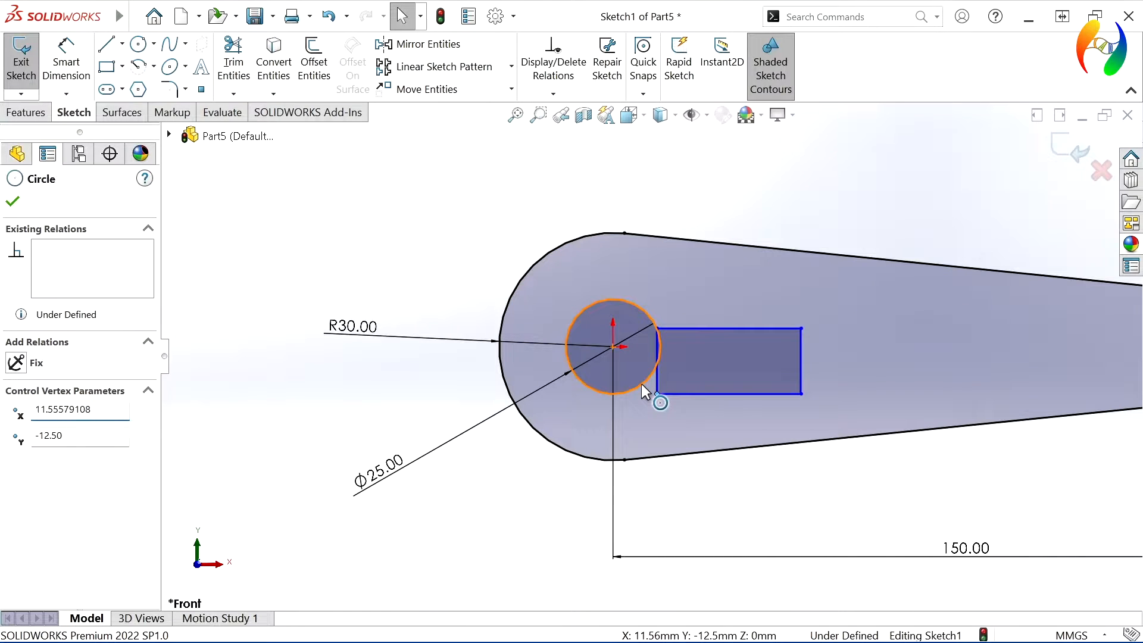
{"action": "left_click", "coordinate": [641, 383], "text": "ctrl"}
{"action": "left_click", "coordinate": [704, 321]}
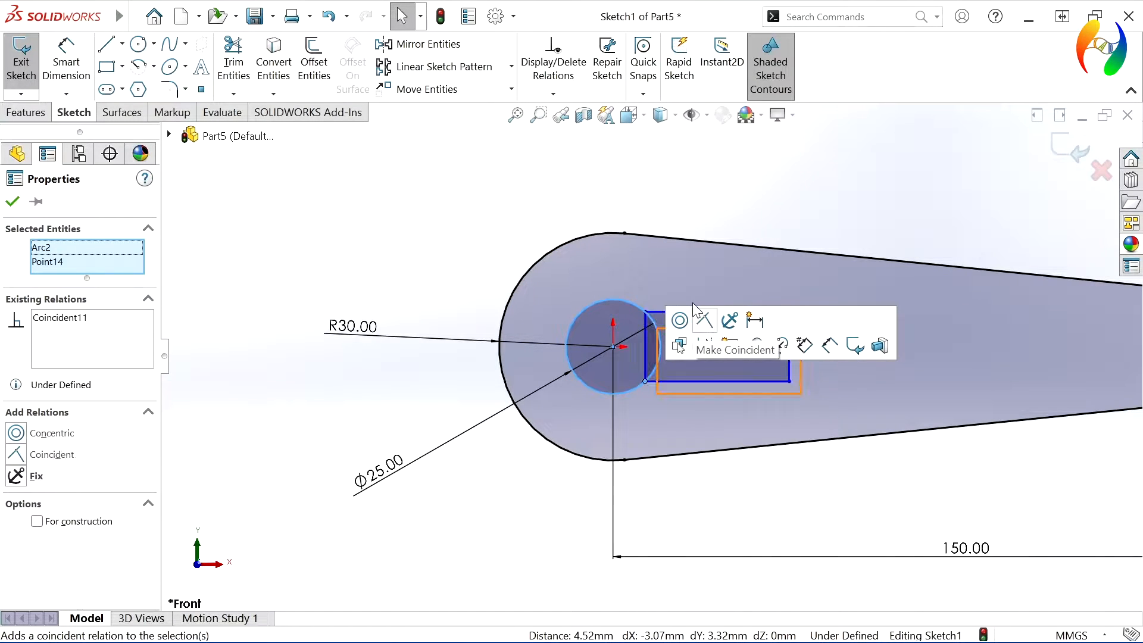
{"action": "key", "text": "Escape"}
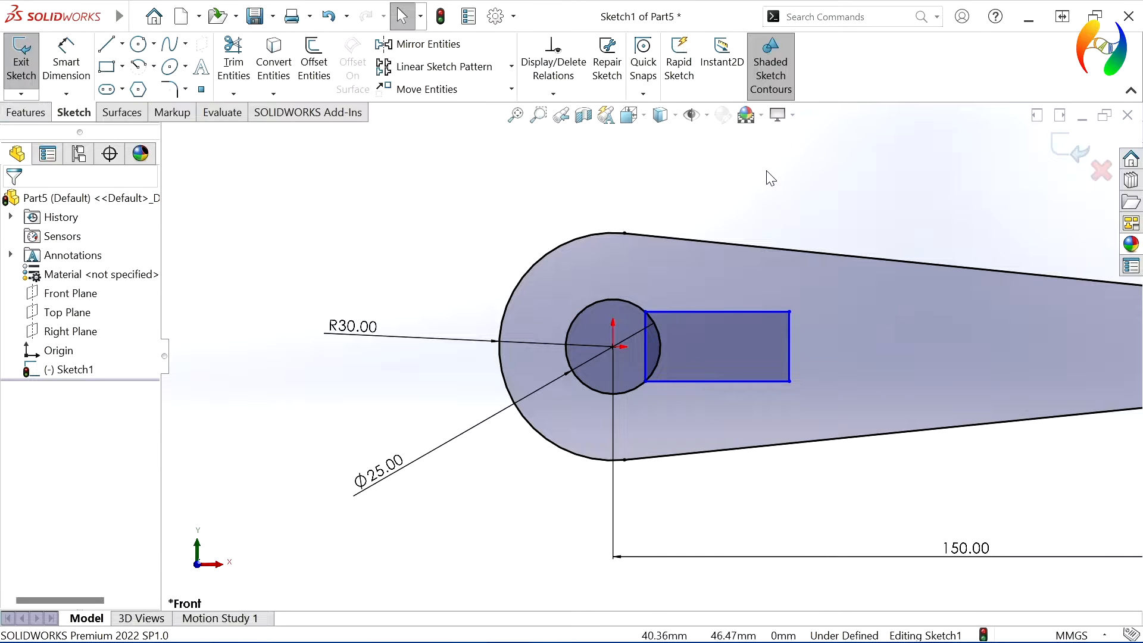
Step: Dimension the horizontal distance from the origin to the keyway's far vertical edge as 17.5 mm
{"action": "left_click", "coordinate": [67, 58]}
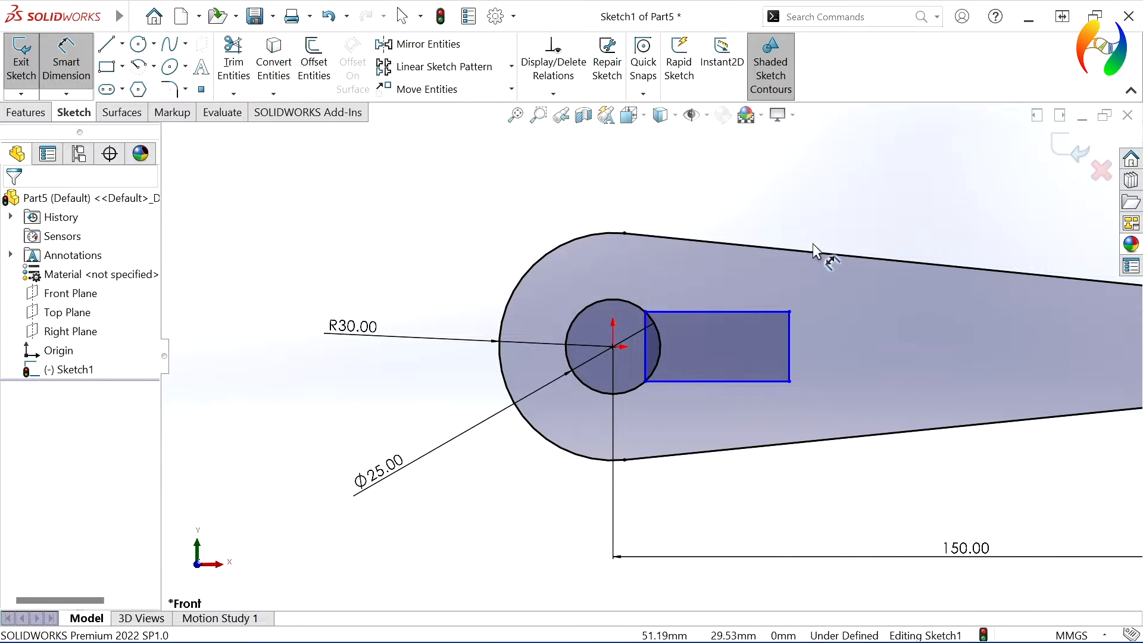
{"action": "left_click", "coordinate": [791, 344]}
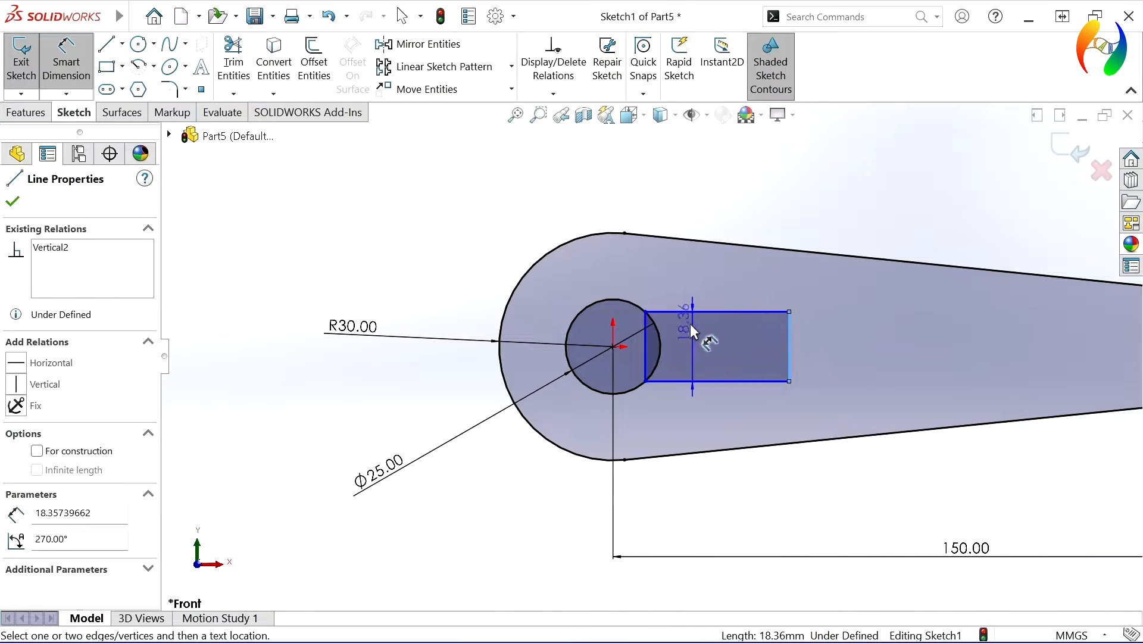
{"action": "left_click", "coordinate": [614, 347]}
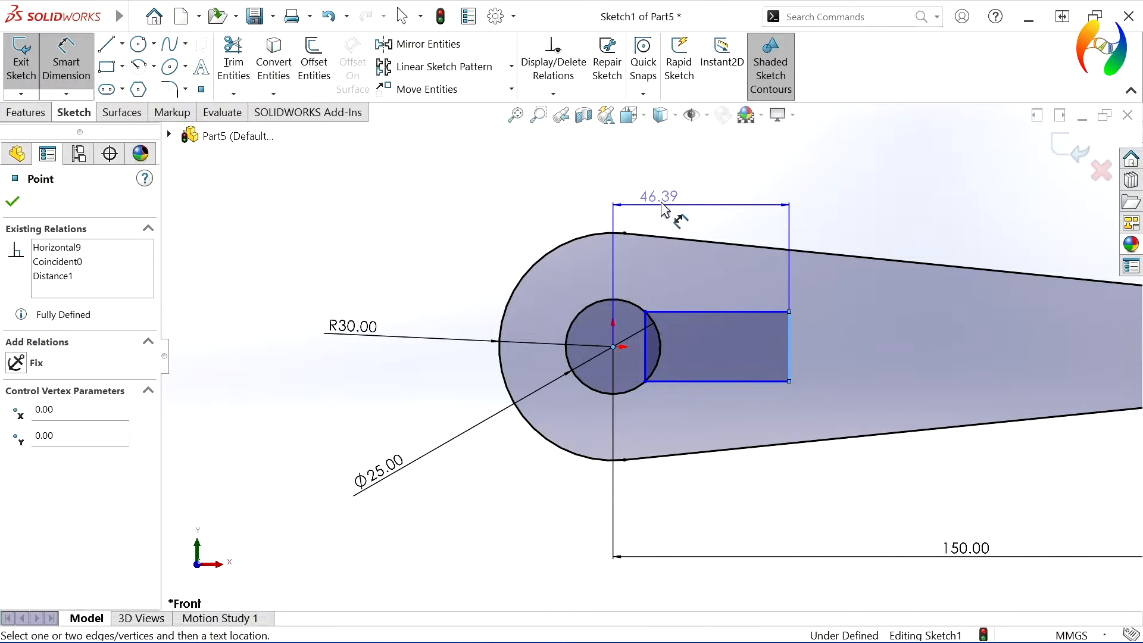
{"action": "left_click", "coordinate": [670, 191]}
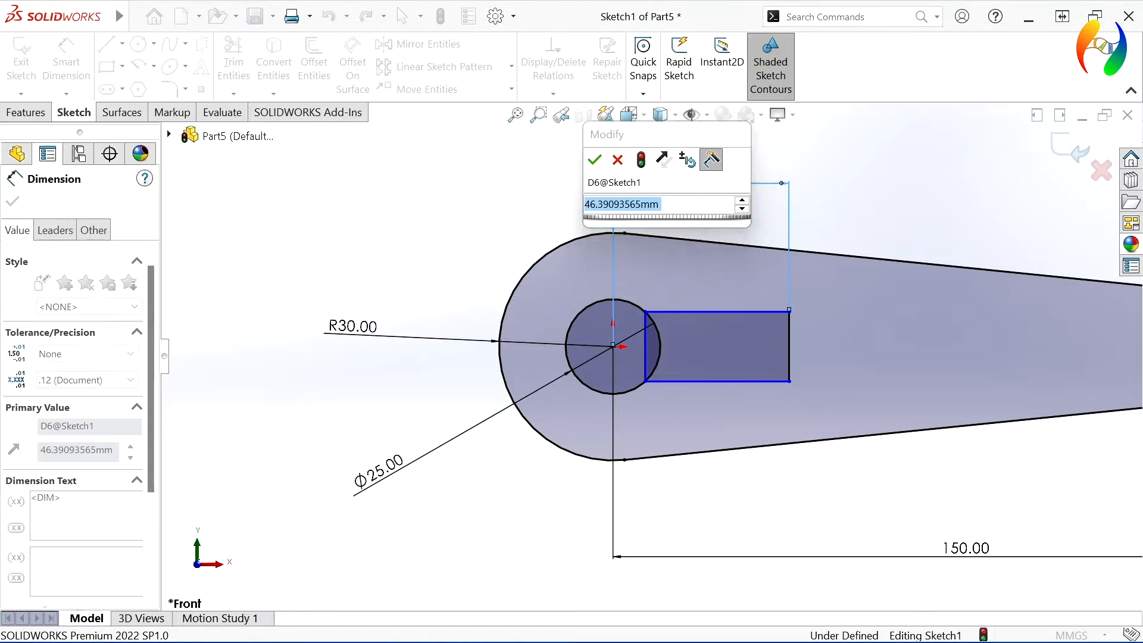
{"action": "type", "text": "17.5"}
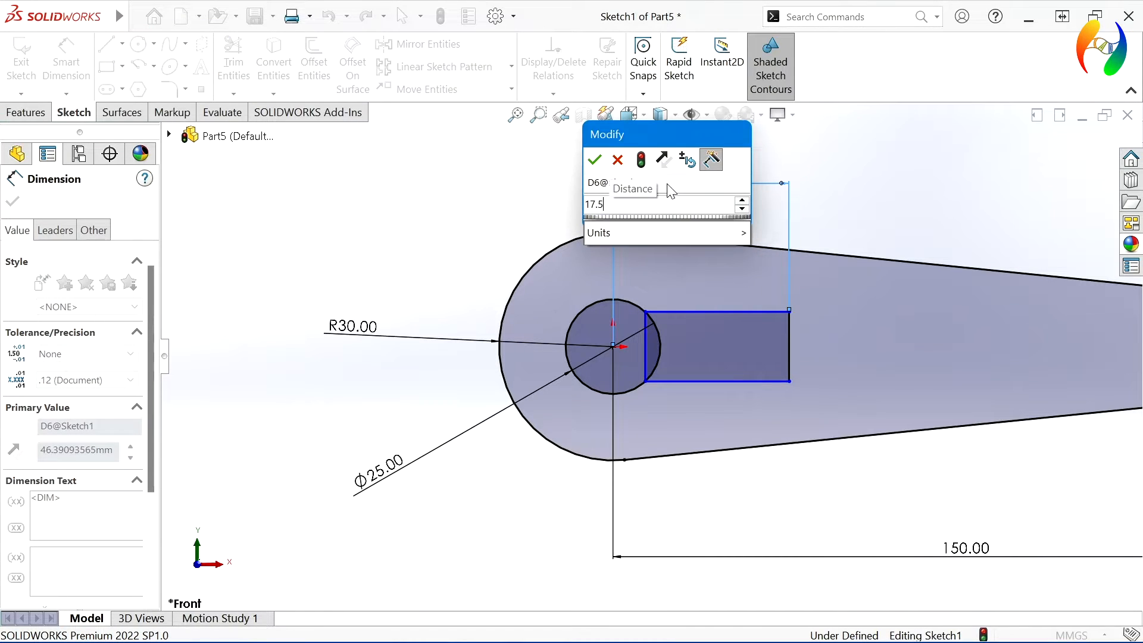
{"action": "key", "text": "Return"}
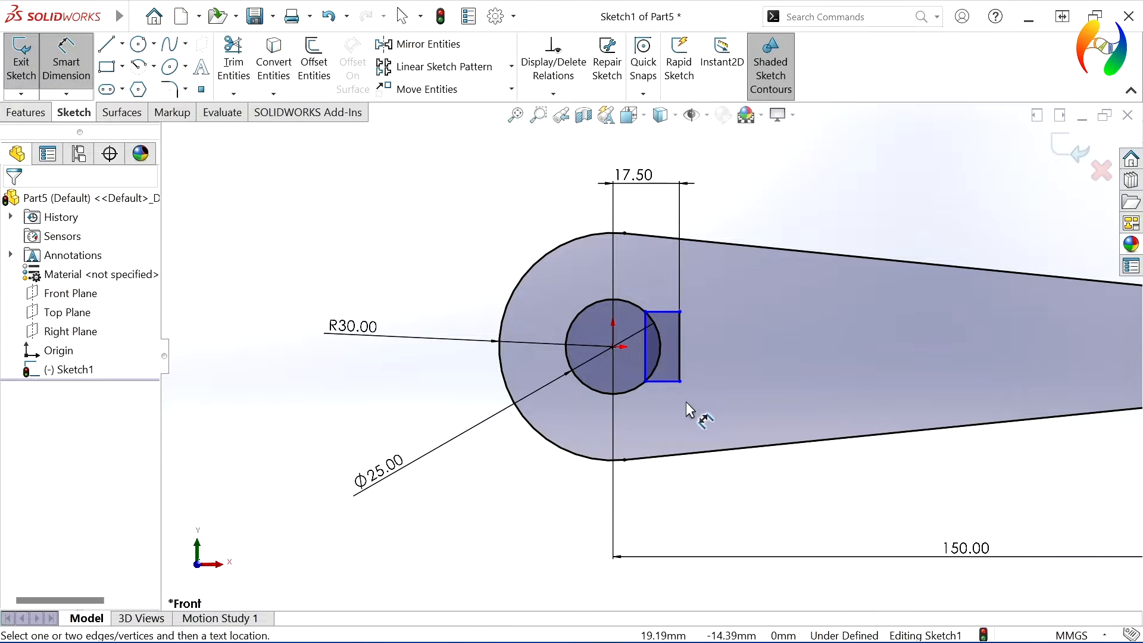
Step: Dimension the height of the keyway's far vertical edge as 8 mm
{"action": "scroll", "coordinate": [674, 401], "scroll_direction": "down", "scroll_amount": 3}
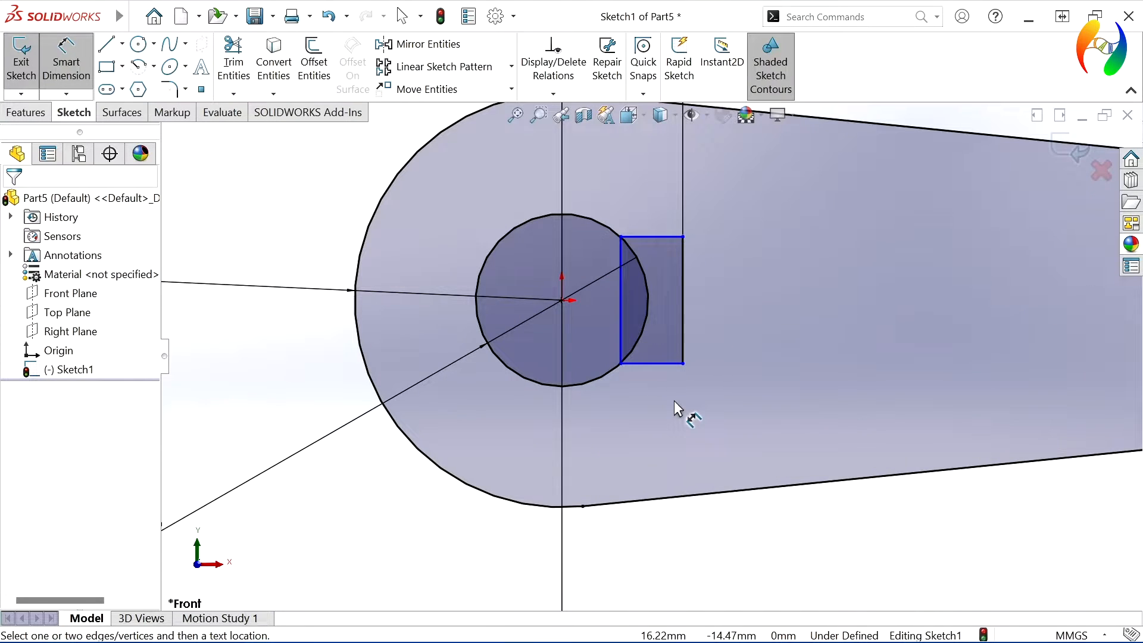
{"action": "left_click", "coordinate": [683, 306]}
{"action": "left_click", "coordinate": [750, 282]}
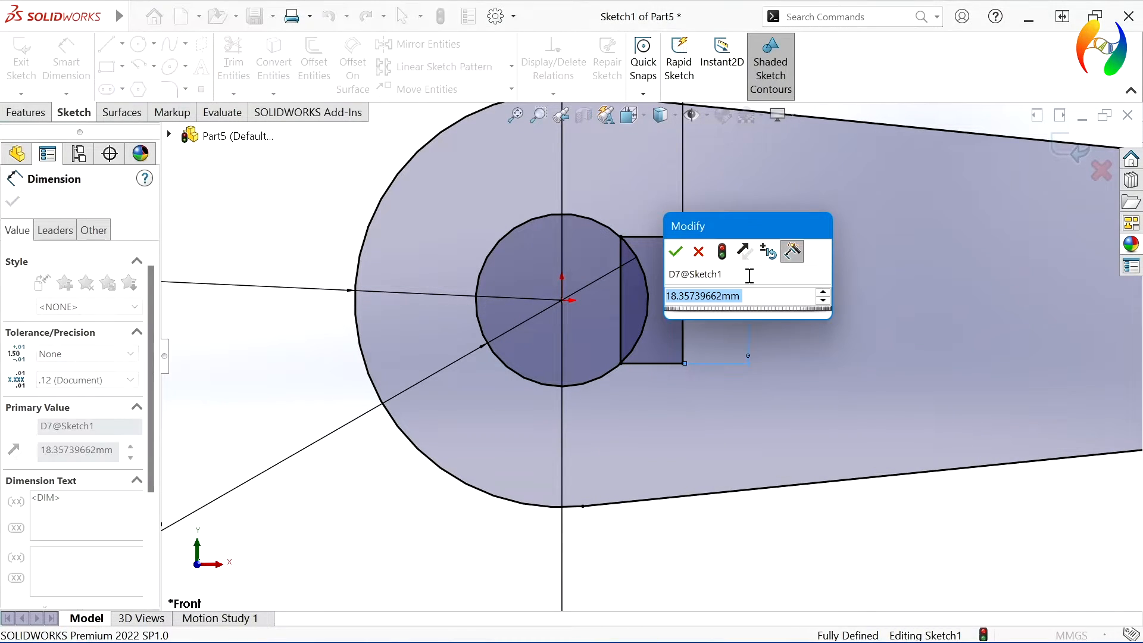
{"action": "type", "text": "8"}
{"action": "key", "text": "Return"}
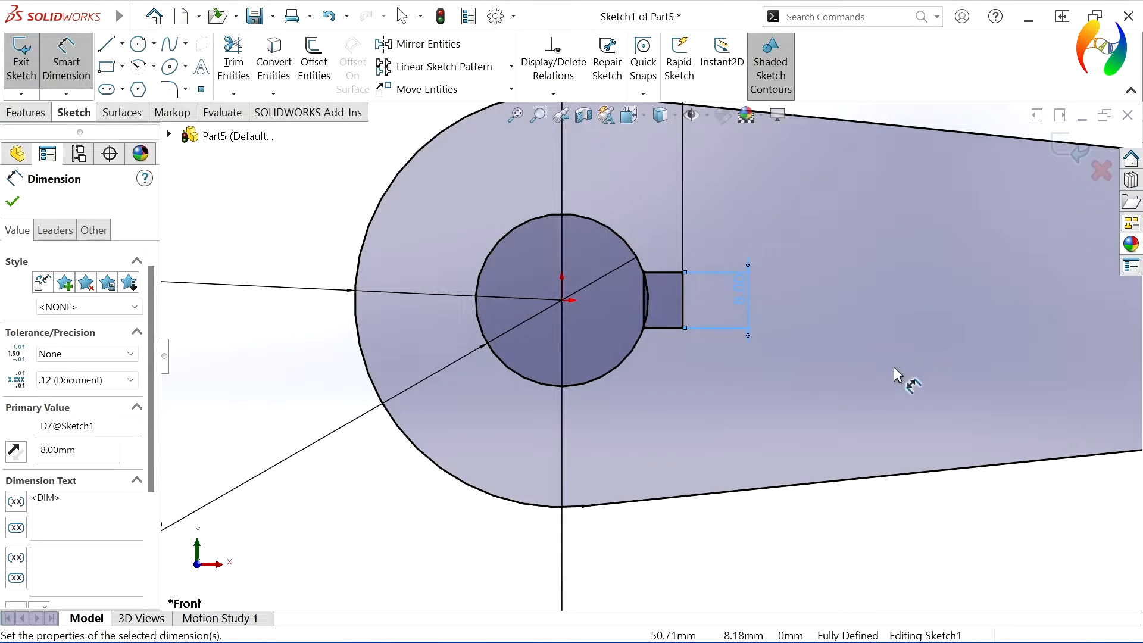
{"action": "key", "text": "Escape"}
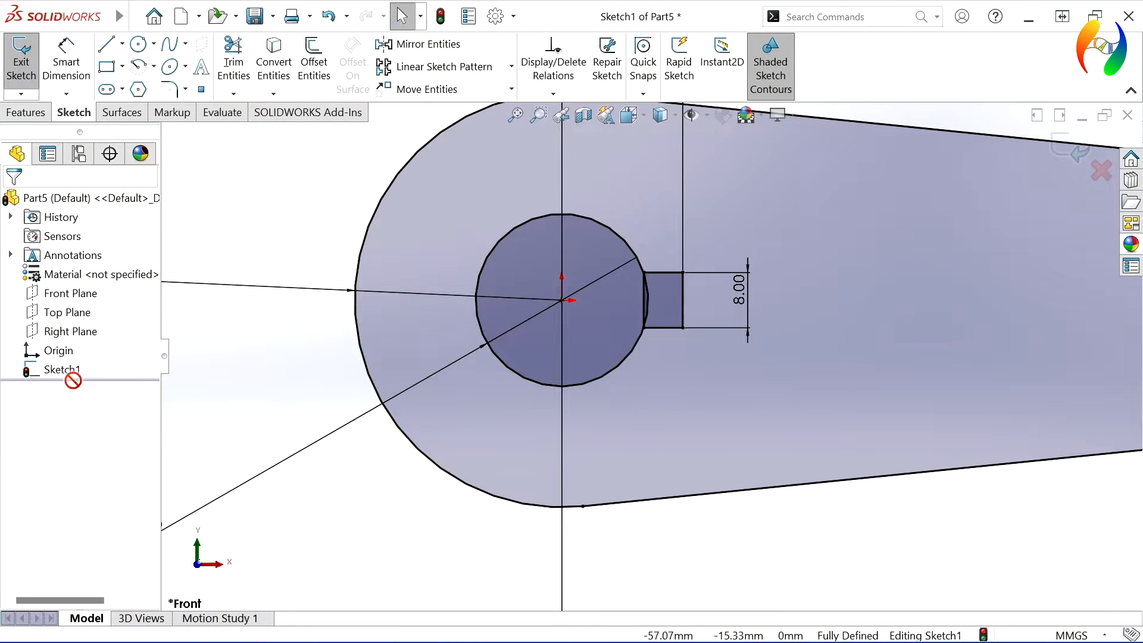
Step: Convert the keyway rectangle's vertical line inside the large hole to construction geometry
{"action": "left_click", "coordinate": [640, 297]}
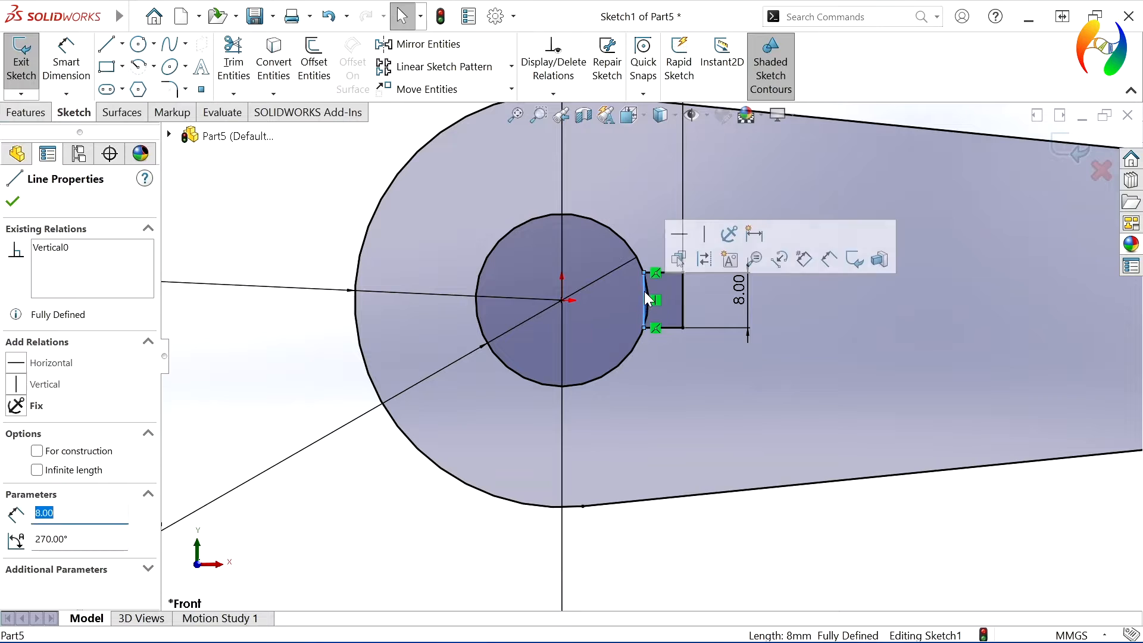
{"action": "left_click", "coordinate": [704, 260]}
{"action": "key", "text": "Escape"}
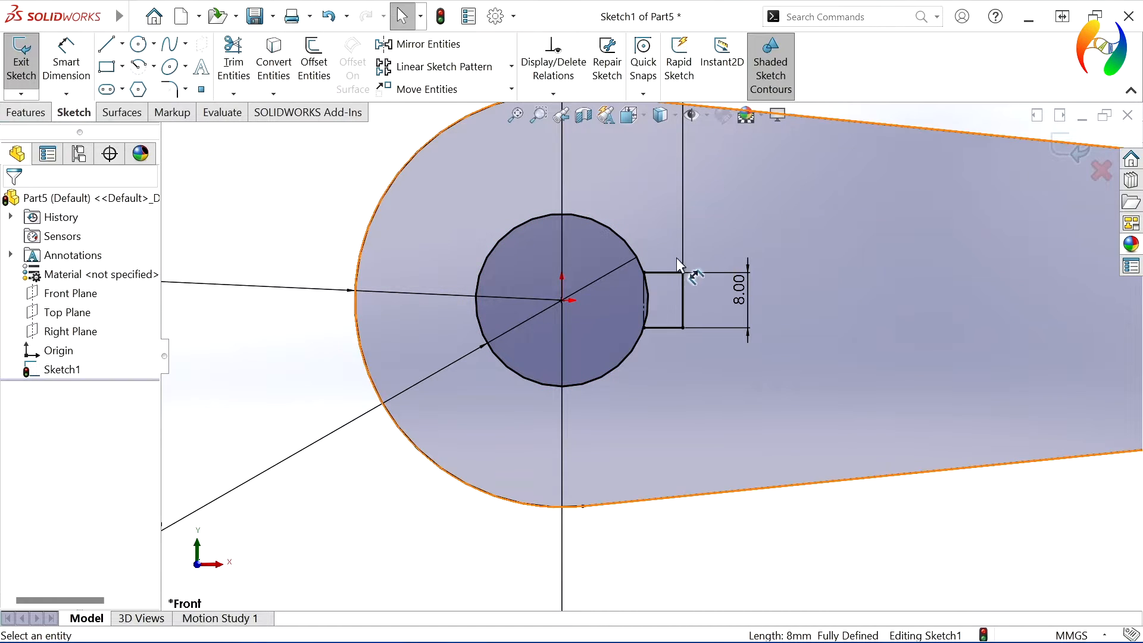
Step: Trim away the part of the large hole's circle that lies inside the keyway with Power trim
{"action": "left_click", "coordinate": [238, 64]}
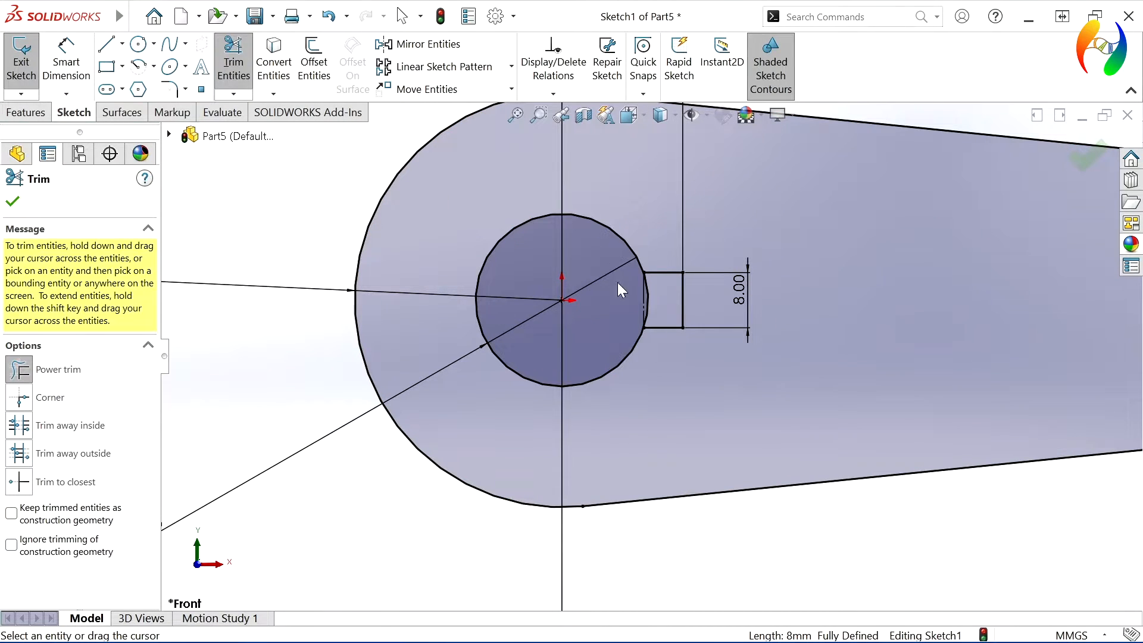
{"action": "left_click", "coordinate": [648, 301]}
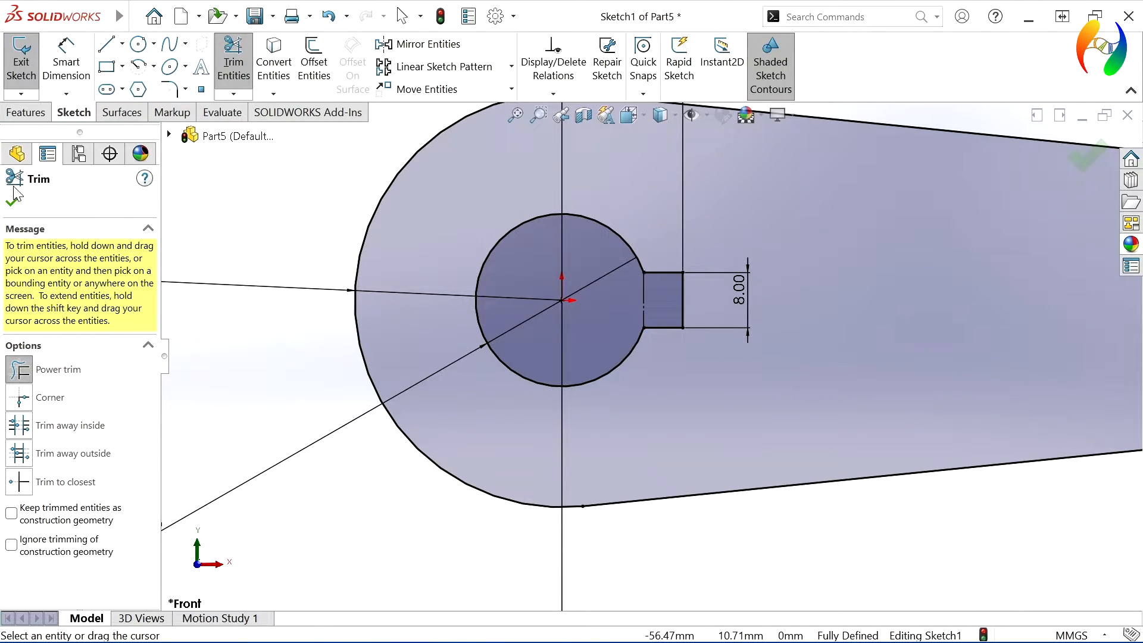
{"action": "key", "text": "Escape"}
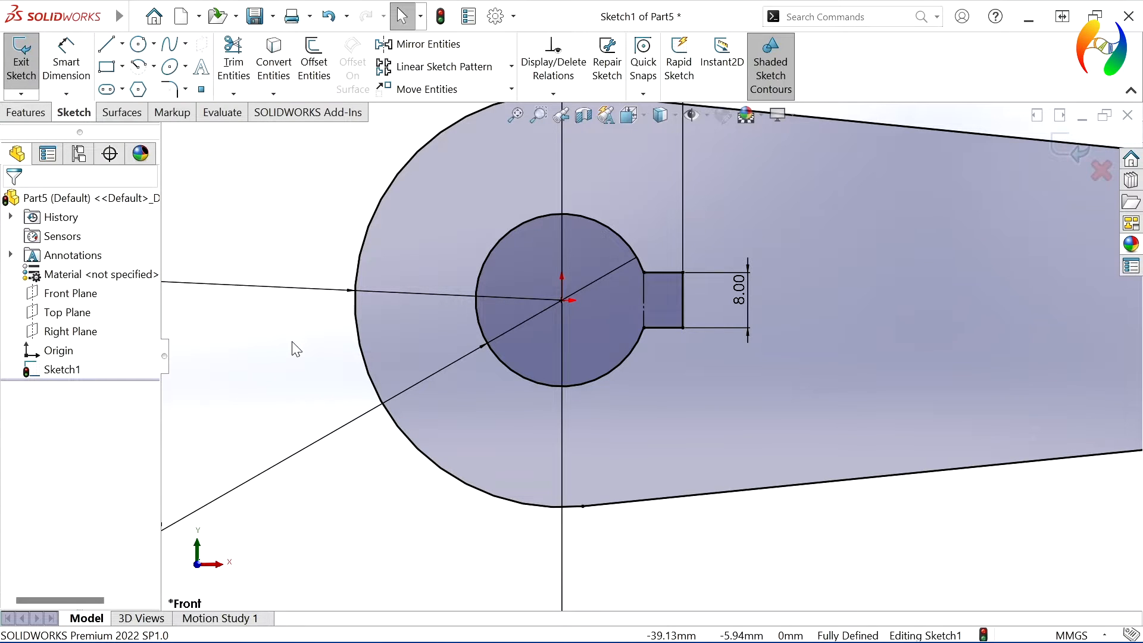
Step: Reposition the keyway's 8 mm dimension above the profile and the R15 dimension farther outside the small end
{"action": "key", "text": "f"}
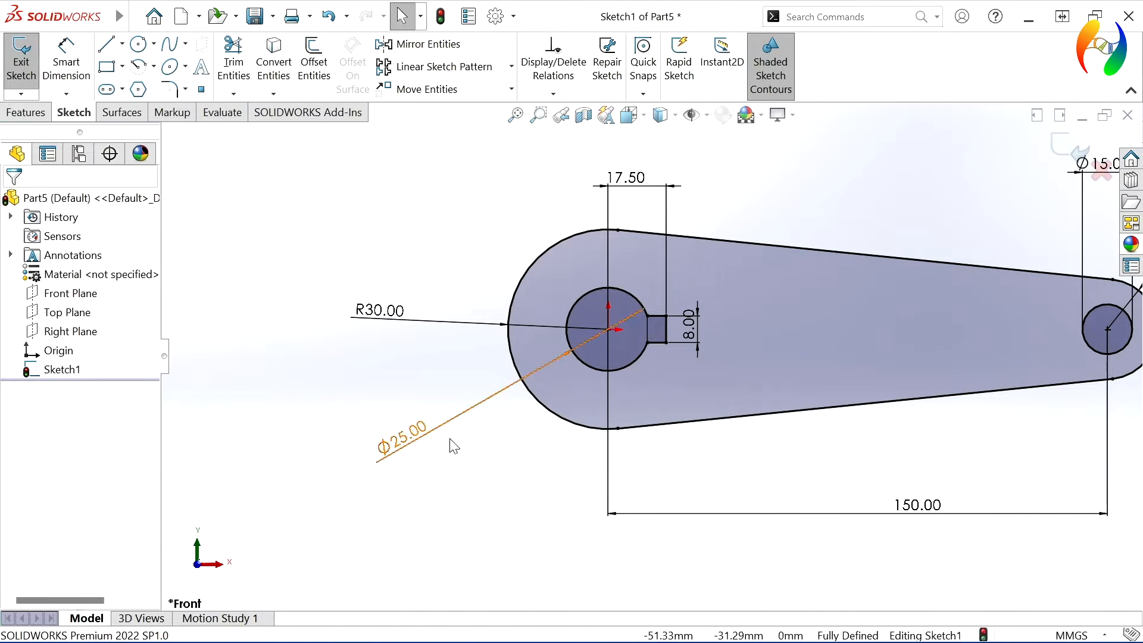
{"action": "scroll", "coordinate": [669, 443], "scroll_direction": "up", "scroll_amount": 5}
{"action": "scroll", "coordinate": [862, 389], "scroll_direction": "down", "scroll_amount": 2}
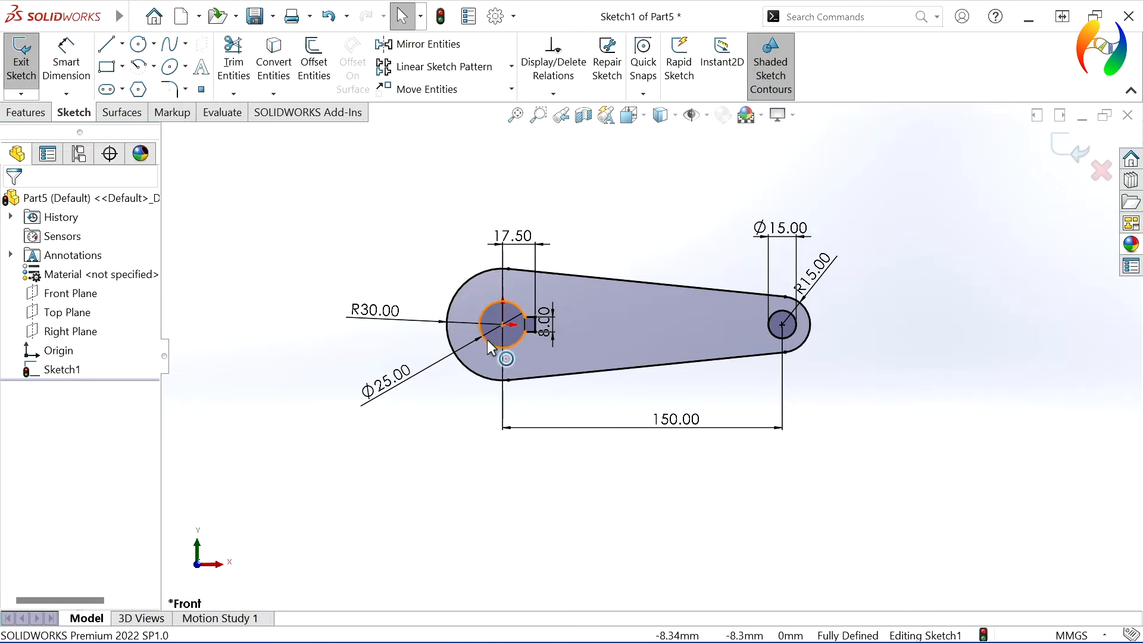
{"action": "left_click_drag", "start_coordinate": [532, 340], "coordinate": [583, 235]}
{"action": "left_click", "coordinate": [406, 472]}
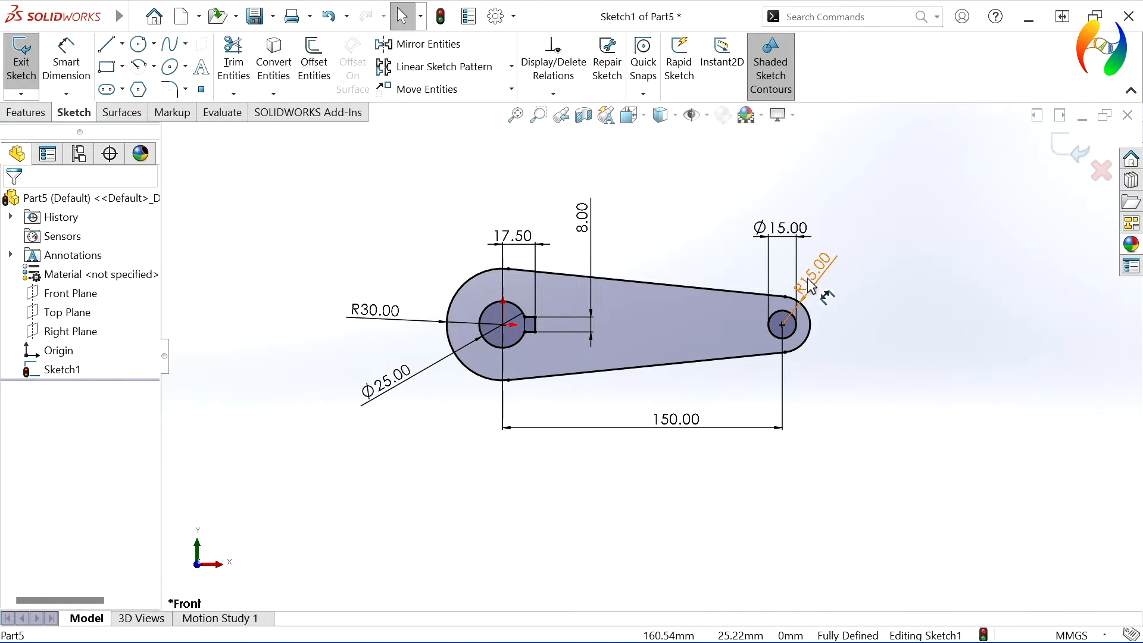
{"action": "left_click_drag", "start_coordinate": [824, 300], "coordinate": [860, 274]}
{"action": "left_click", "coordinate": [922, 423]}
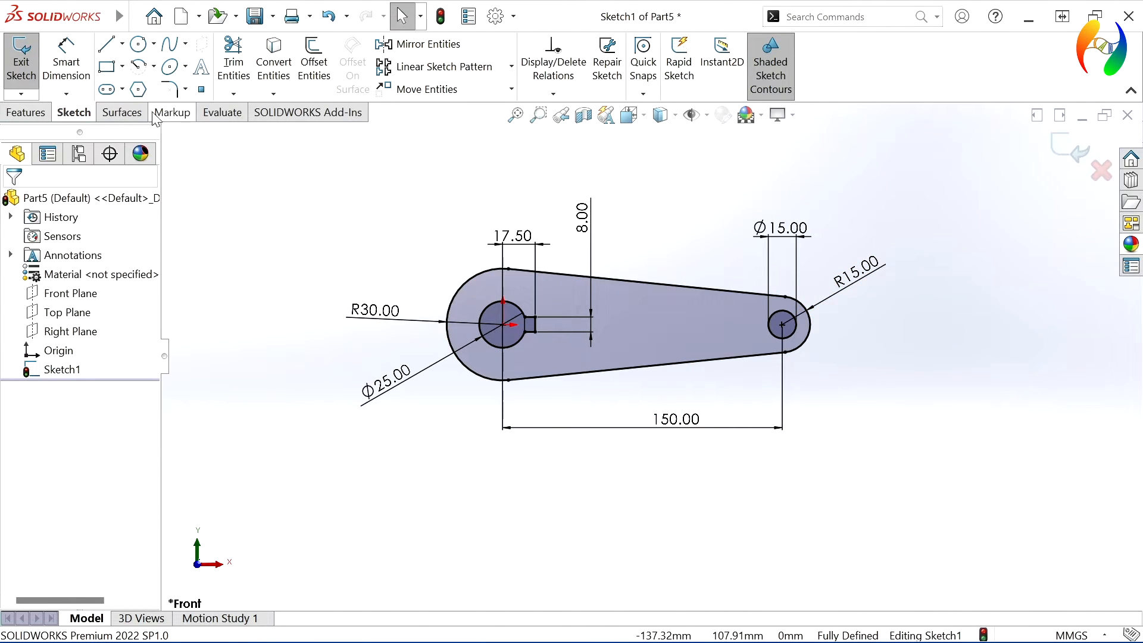
Step: Extrude the lever arm sketch as a blind boss with a depth of 25 mm
{"action": "left_click", "coordinate": [25, 112]}
{"action": "left_click", "coordinate": [30, 67]}
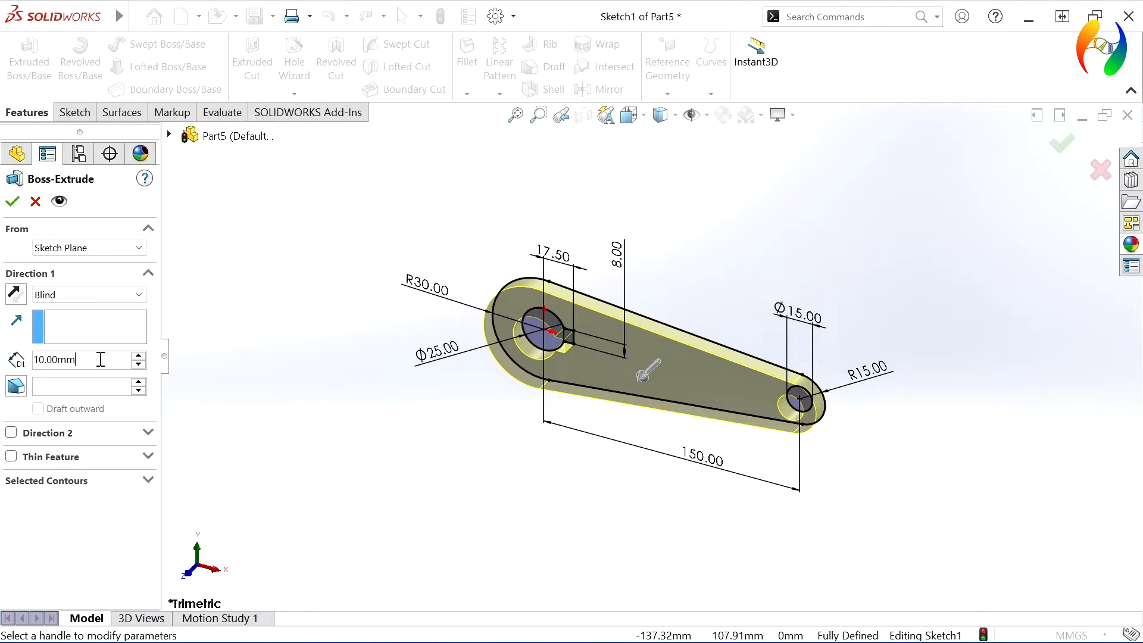
{"action": "type", "text": "25"}
{"action": "key", "text": "Return"}
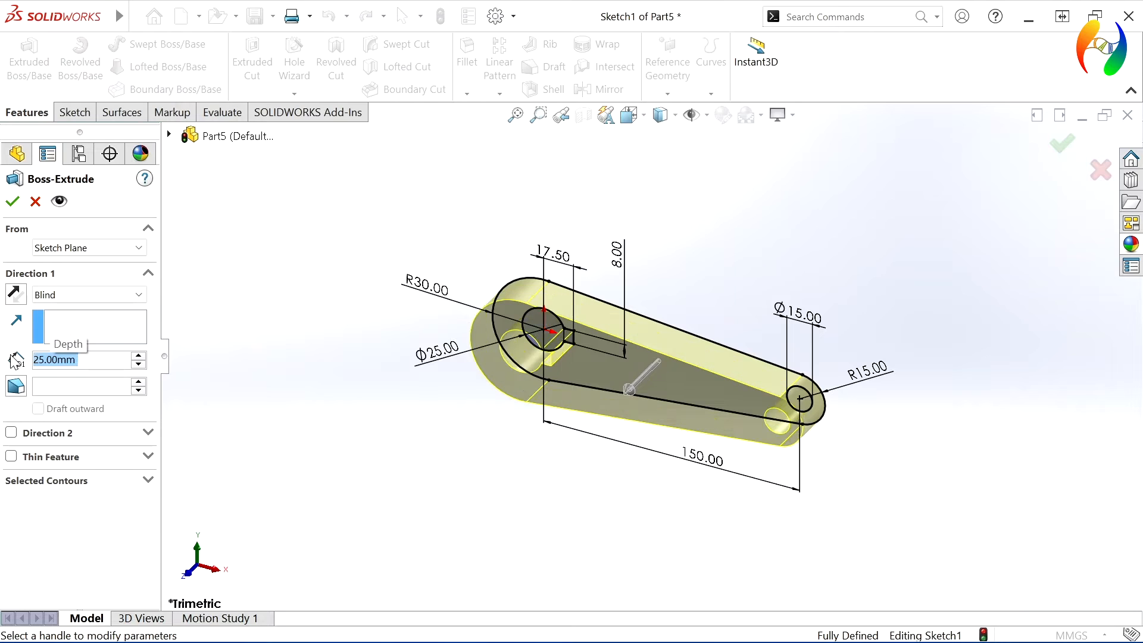
{"action": "left_click", "coordinate": [12, 201]}
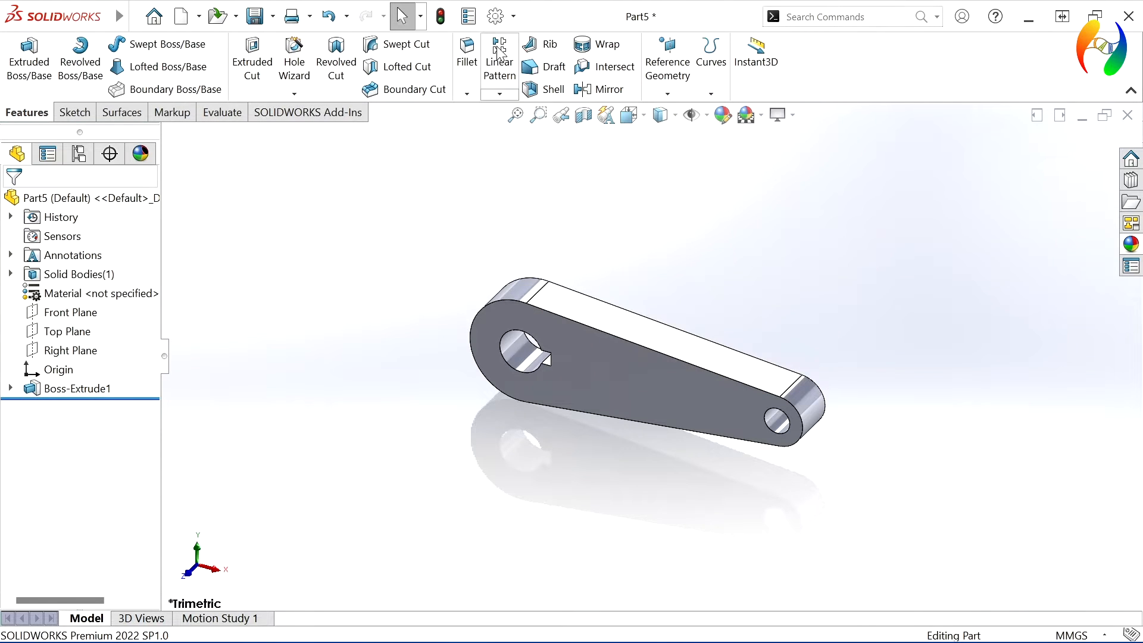
Step: Fillet the outer perimeter edges on both flat faces of the lever arm with a 2 mm radius
{"action": "left_click", "coordinate": [467, 53]}
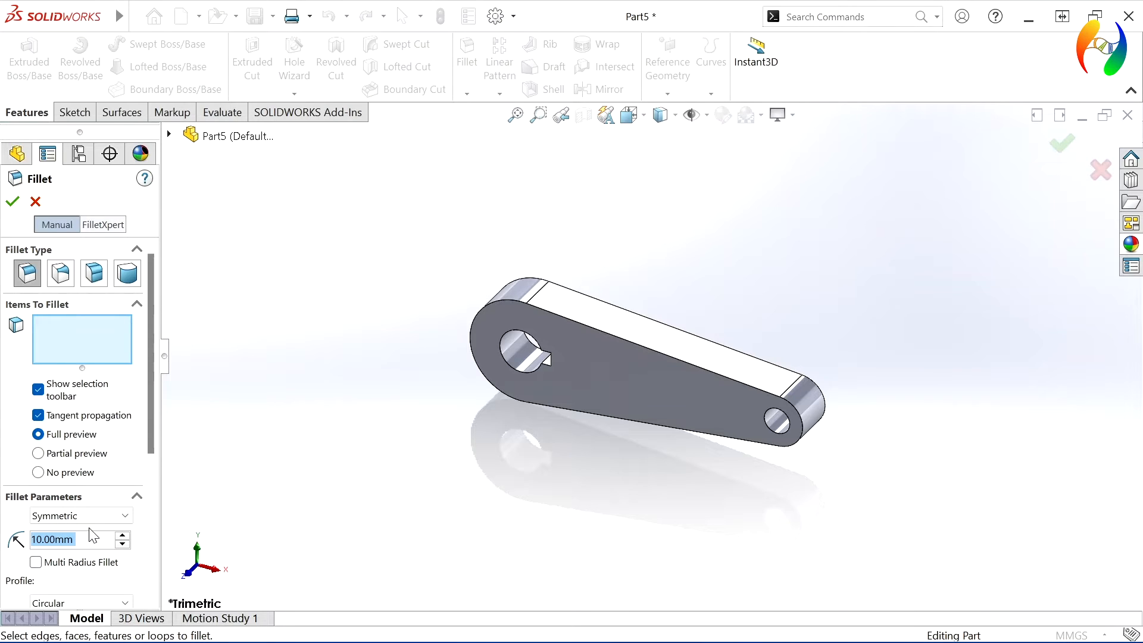
{"action": "type", "text": "2"}
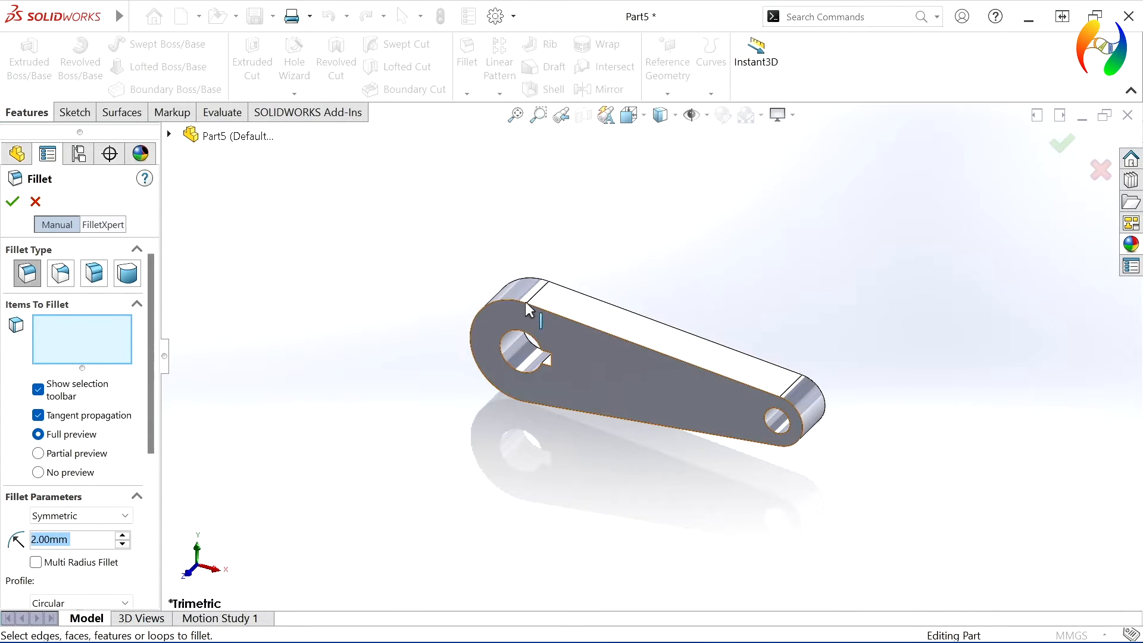
{"action": "left_click", "coordinate": [533, 290]}
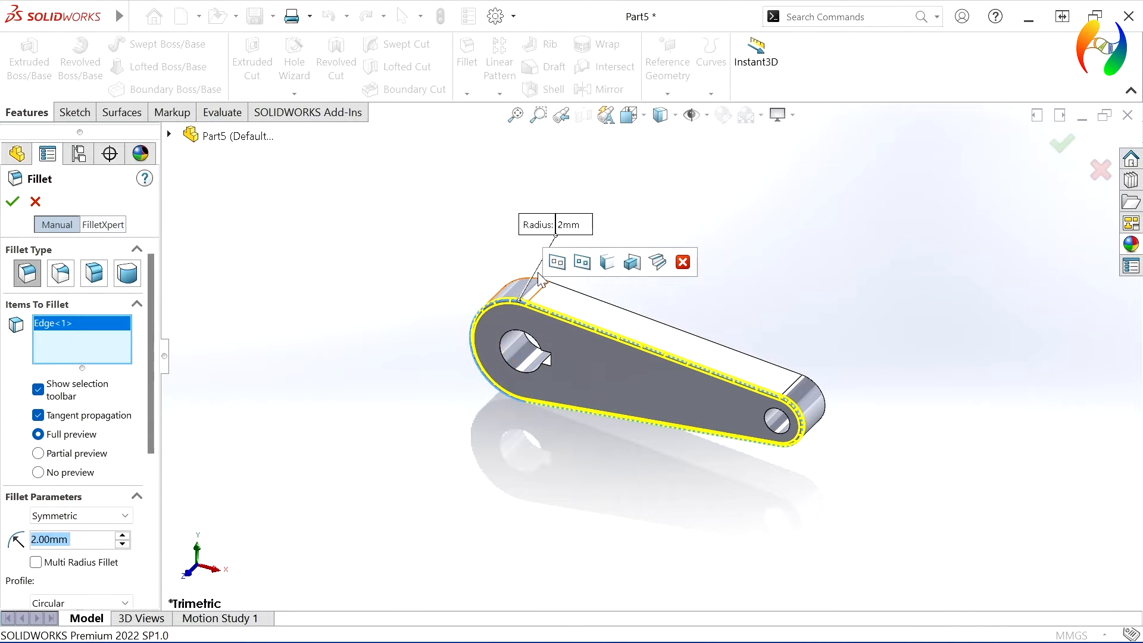
{"action": "left_click", "coordinate": [535, 278]}
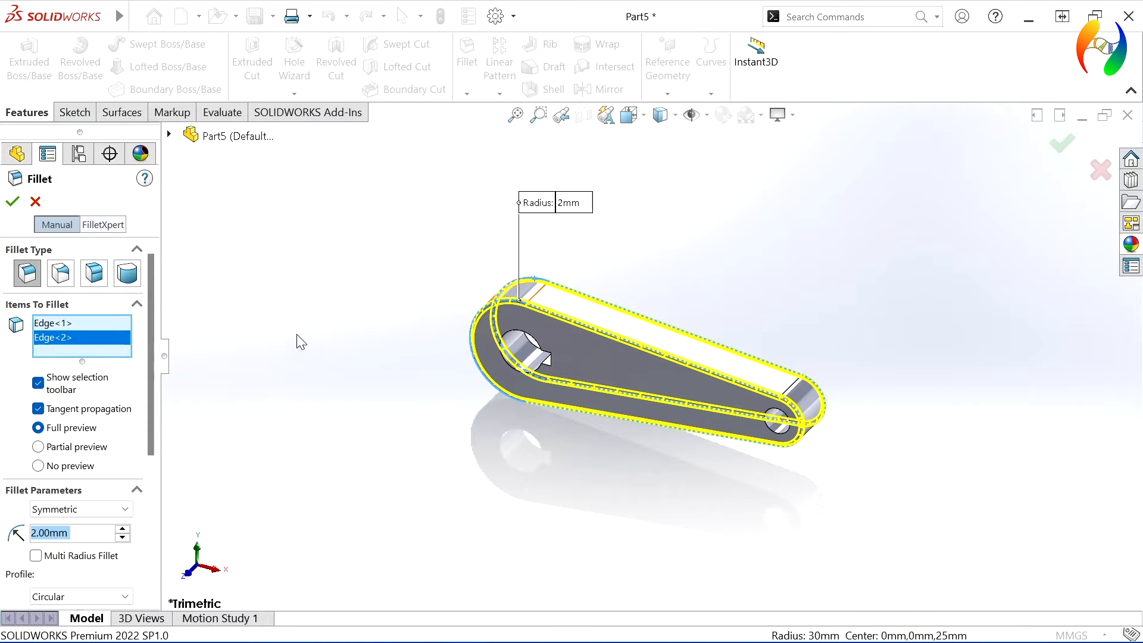
{"action": "left_click", "coordinate": [13, 202]}
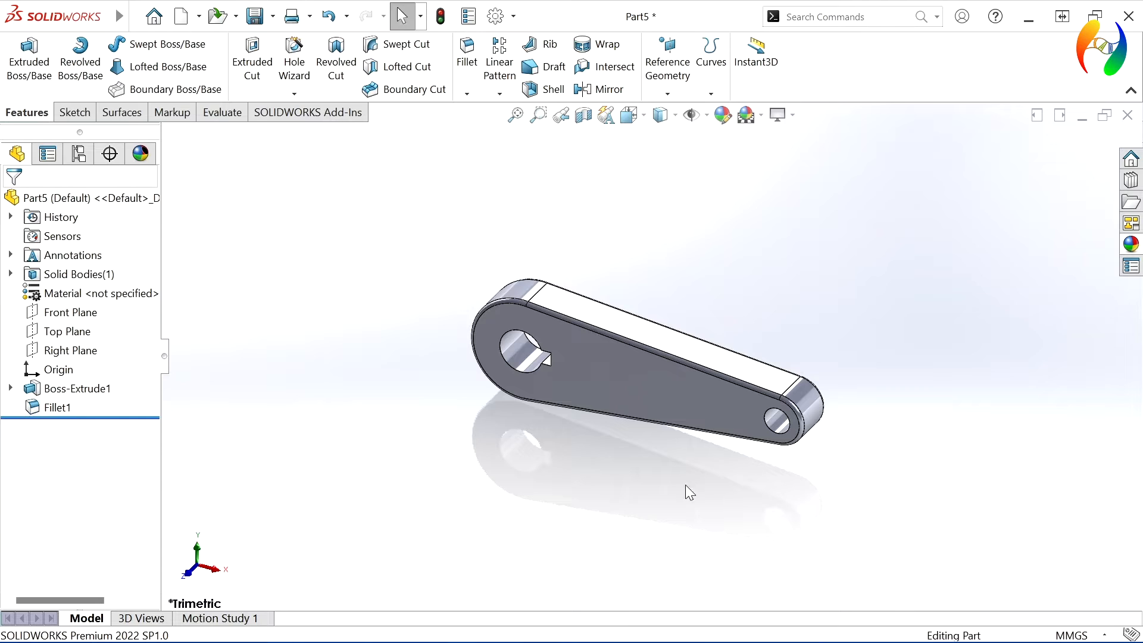
{"action": "middle_click_drag", "start_coordinate": [685, 484], "coordinate": [959, 487]}
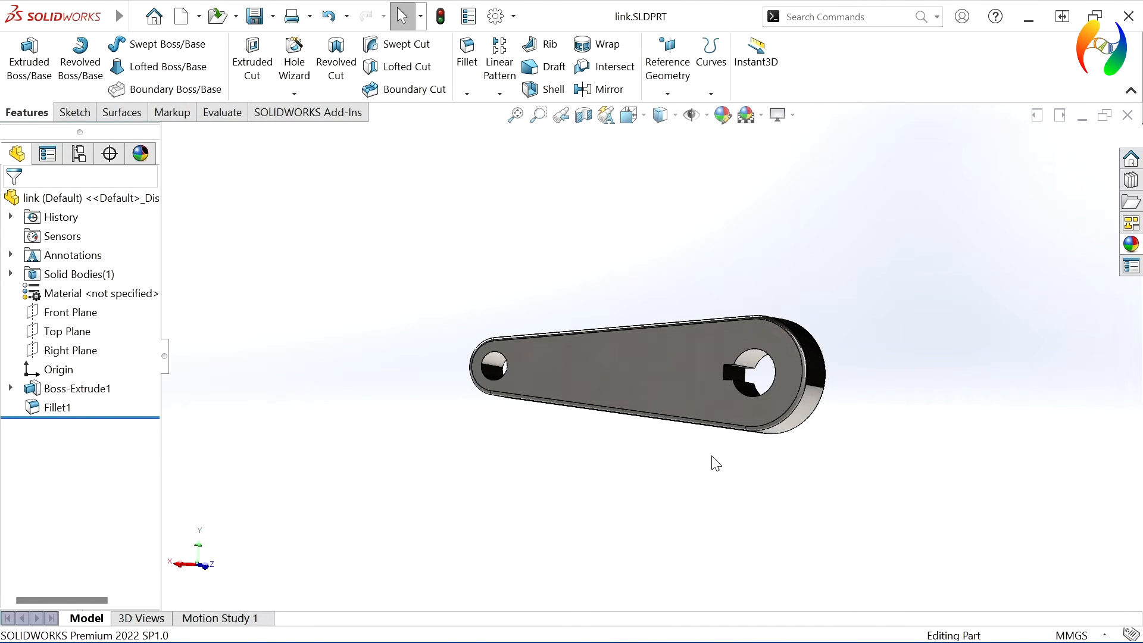
{"action": "middle_click_drag", "start_coordinate": [714, 462], "coordinate": [495, 540]}
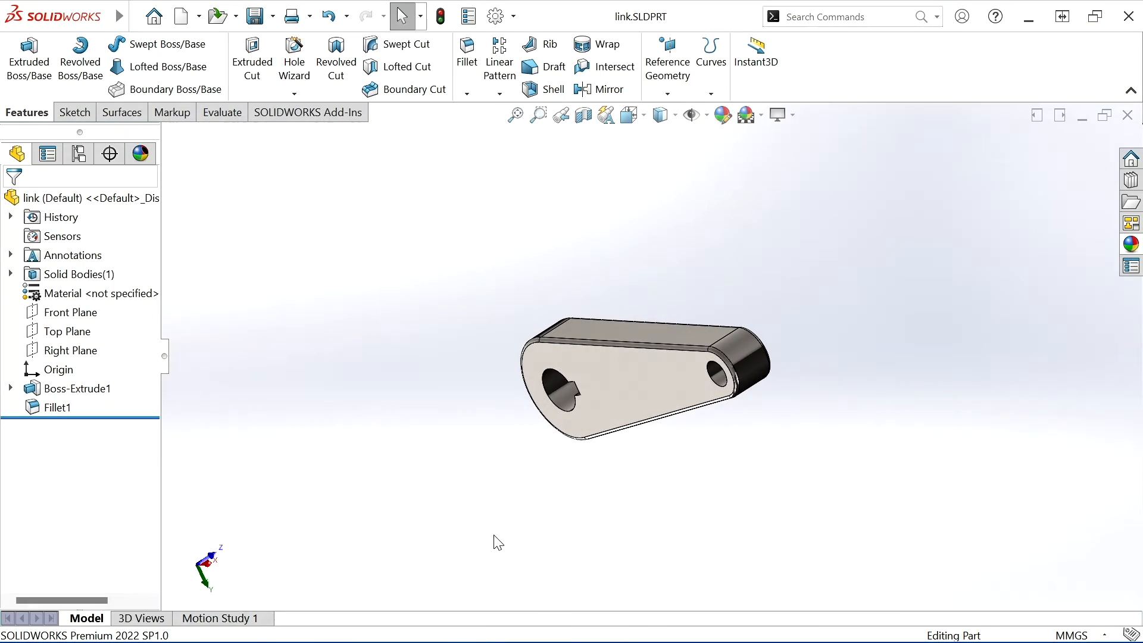